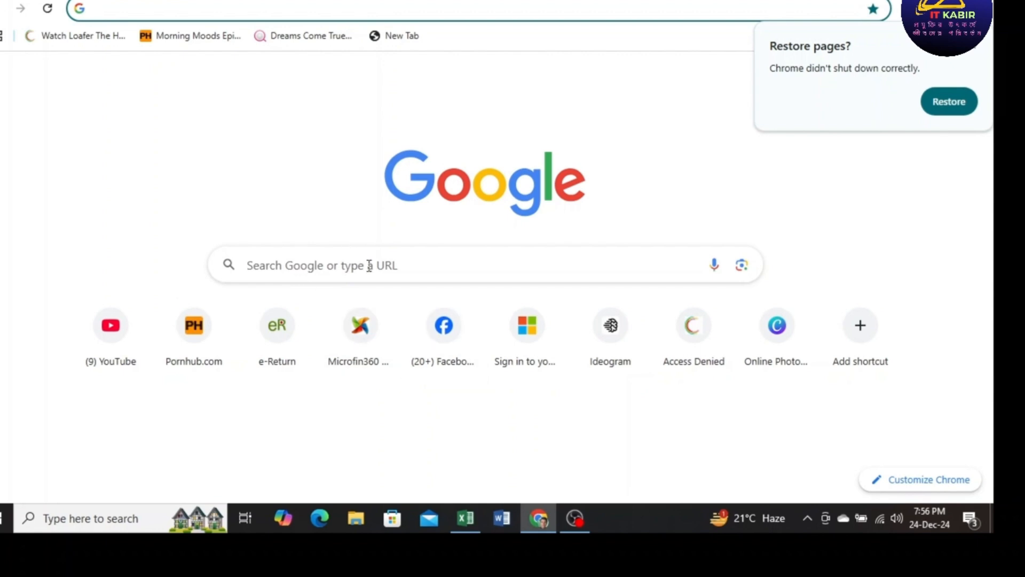
Step: Search Google for 'e tin' and open the NBR TIN Registration result
{"action": "type", "text": "e tin"}
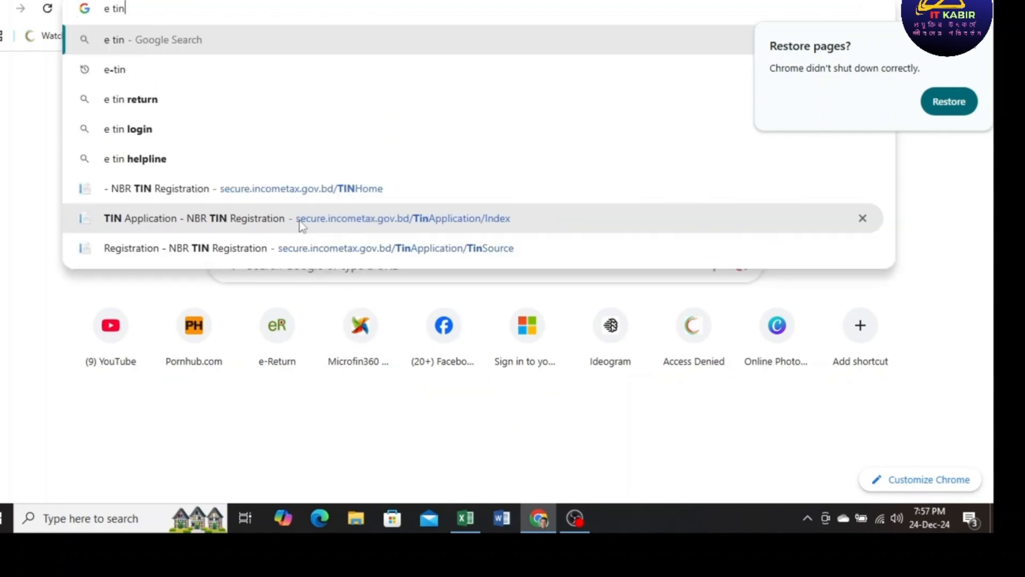
{"action": "left_click", "coordinate": [123, 72]}
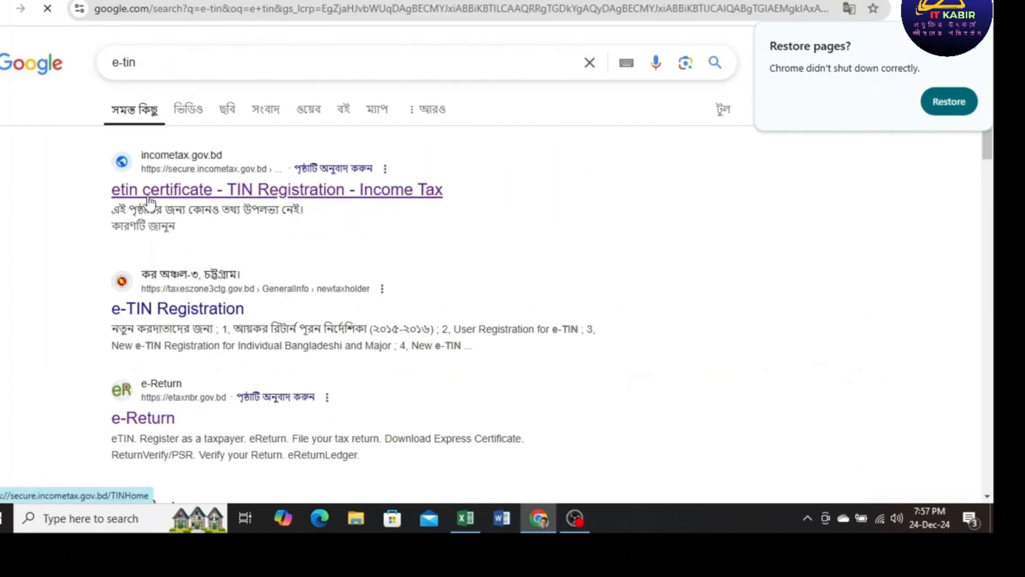
{"action": "left_click", "coordinate": [291, 196]}
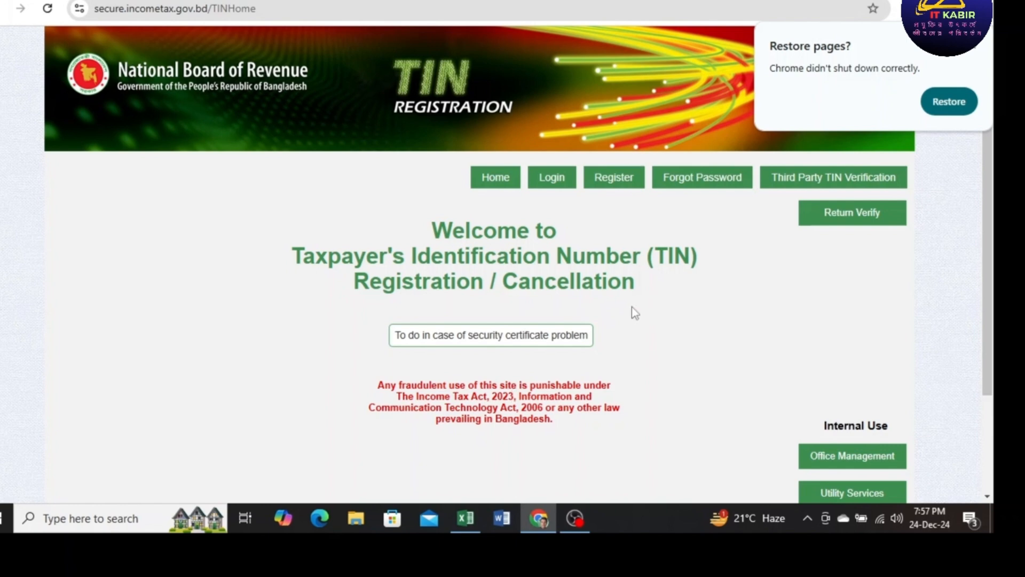
Step: Go from the TIN Registration home page to the blank new-account Registration form
{"action": "left_click", "coordinate": [625, 182]}
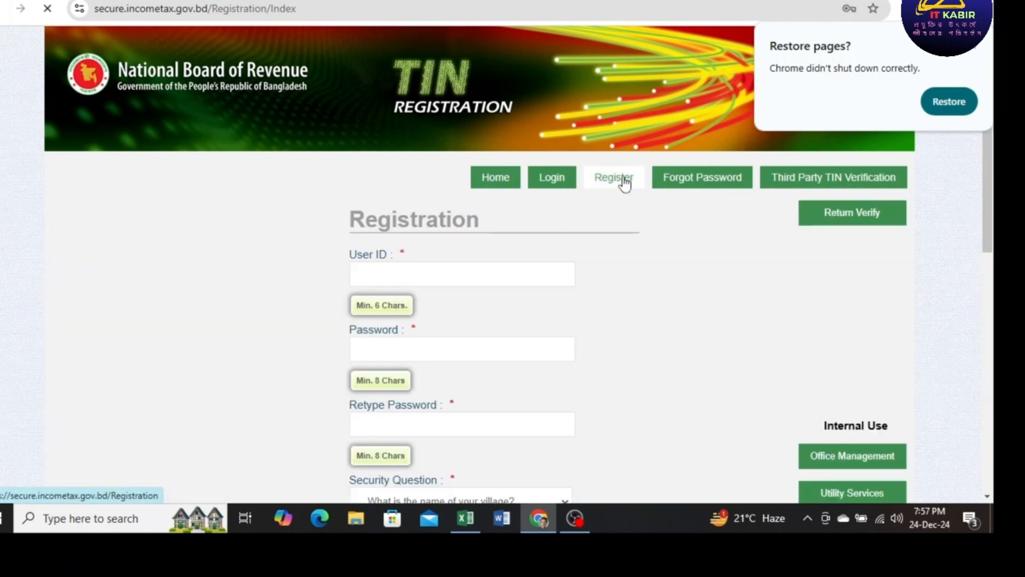
{"action": "left_click", "coordinate": [440, 274]}
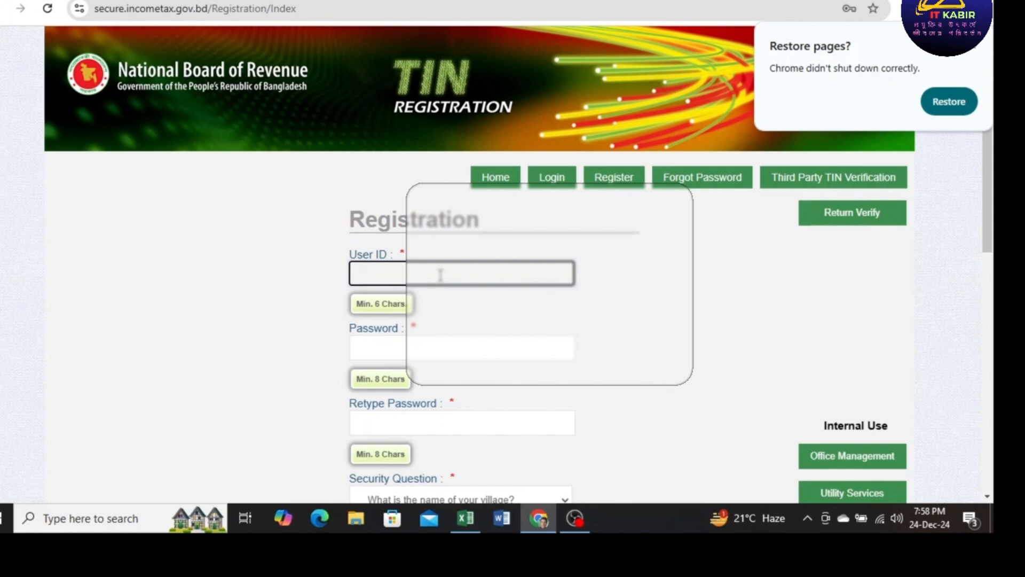
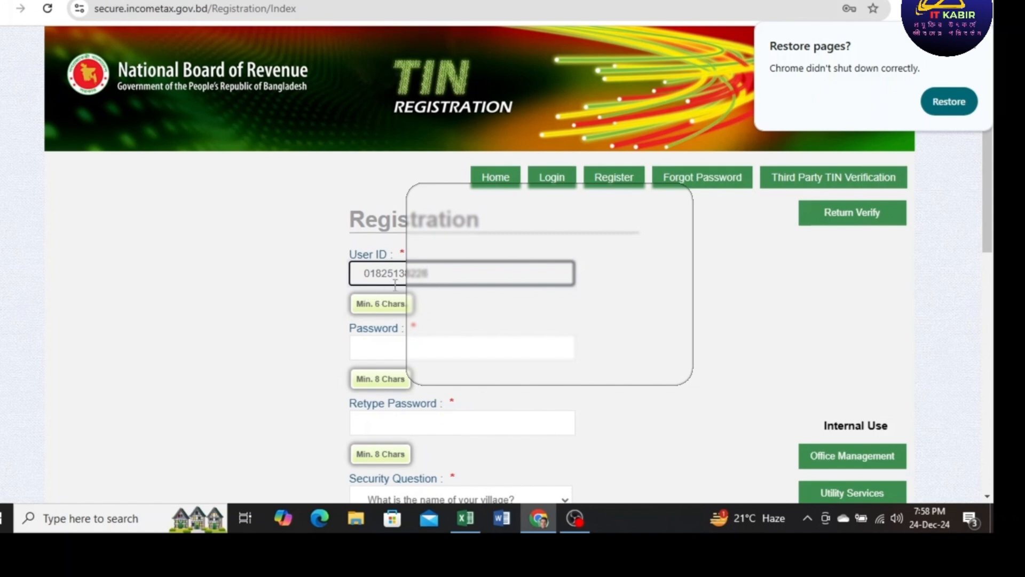
Step: Enter the mobile number as User ID and fill in the account password fields
{"action": "left_click", "coordinate": [381, 351]}
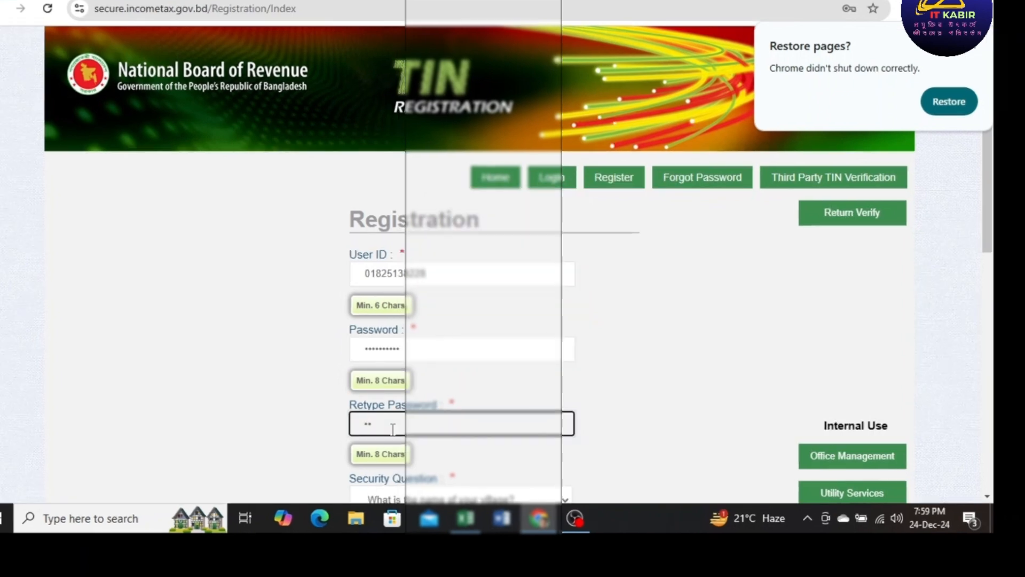
{"action": "type", "text": "1"}
{"action": "type", "text": "1111111"}
{"action": "scroll", "coordinate": [395, 425], "scroll_direction": "down", "scroll_amount": 3}
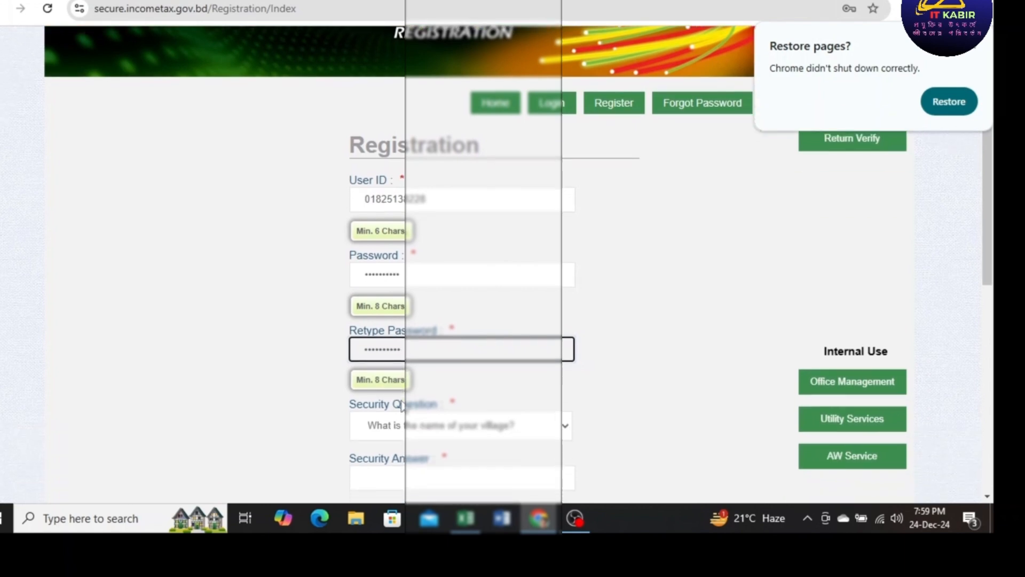
{"action": "scroll", "coordinate": [459, 347], "scroll_direction": "down", "scroll_amount": 2}
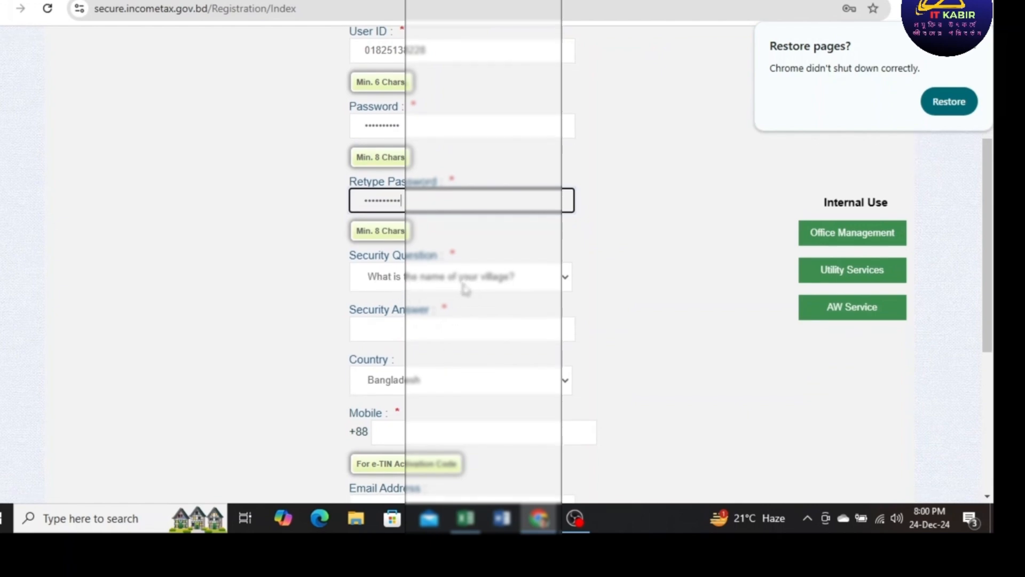
Step: Keep the village security question, type its answer, and enter the mobile number
{"action": "left_click", "coordinate": [565, 281]}
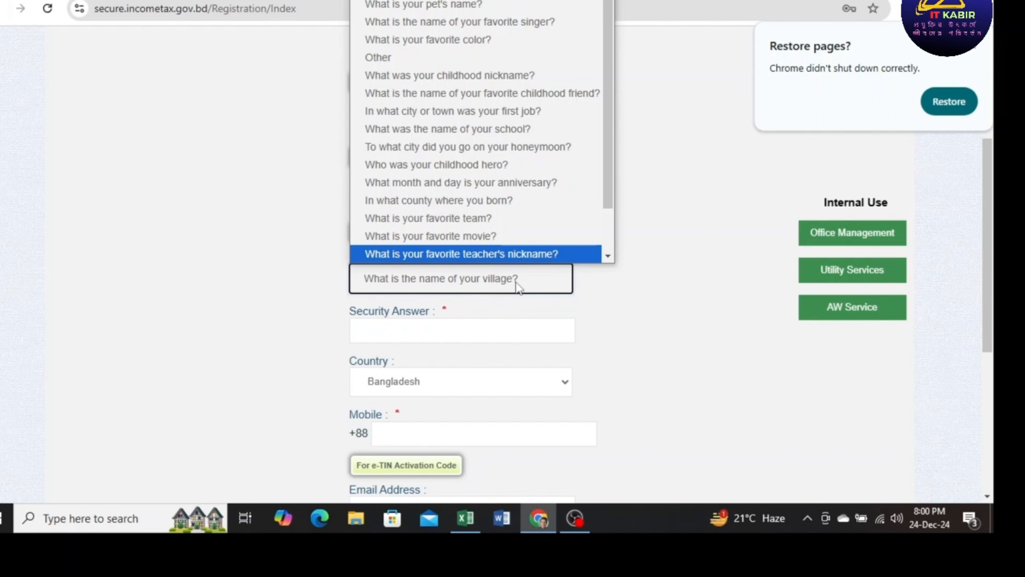
{"action": "left_click", "coordinate": [446, 328]}
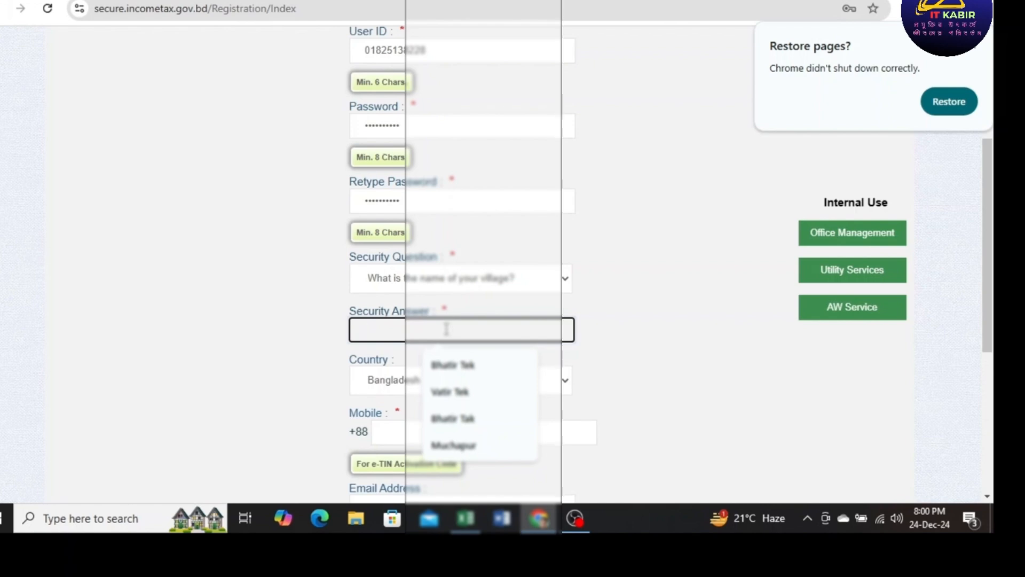
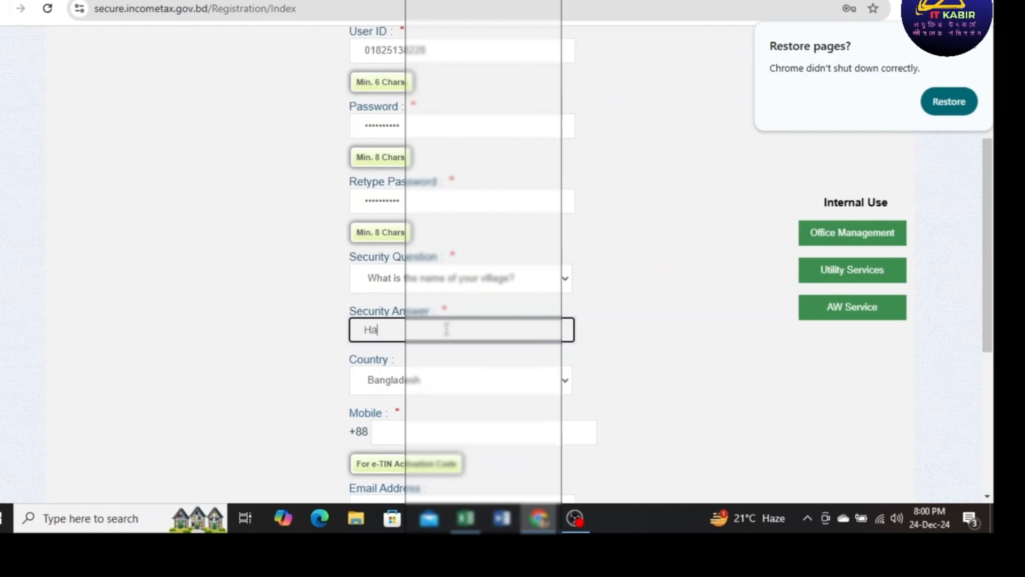
{"action": "scroll", "coordinate": [558, 385], "scroll_direction": "down", "scroll_amount": 3}
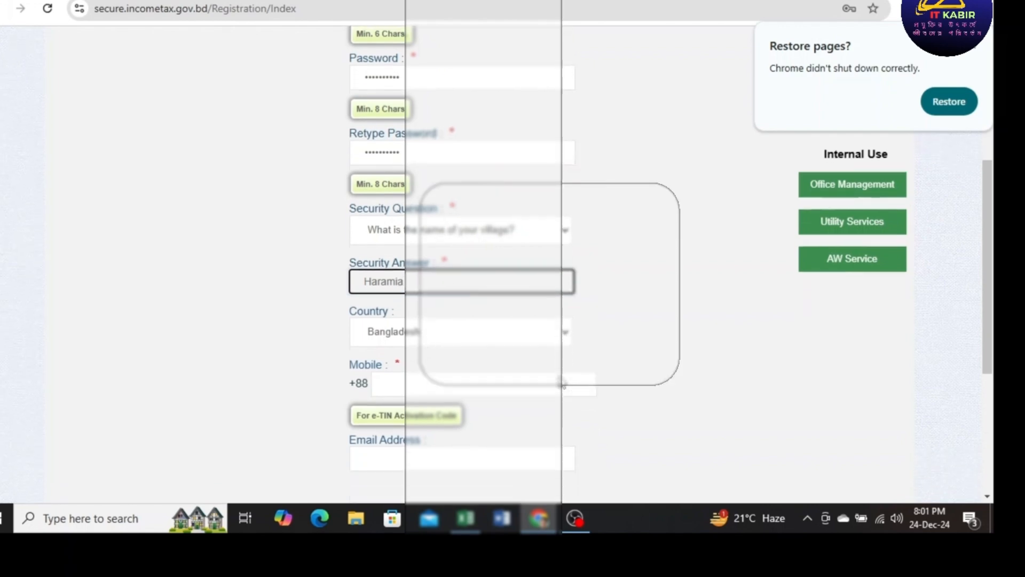
{"action": "left_click", "coordinate": [406, 284]}
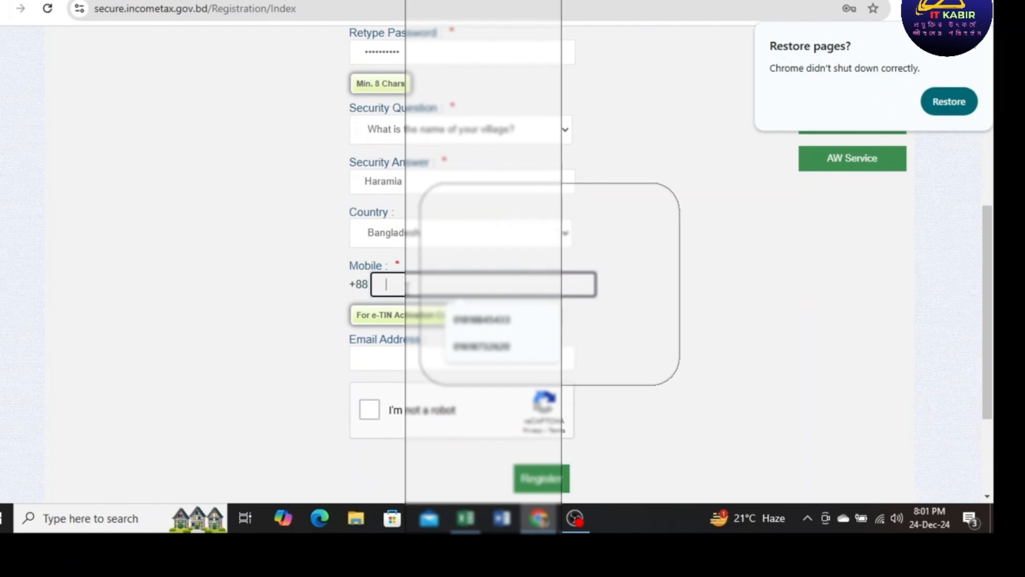
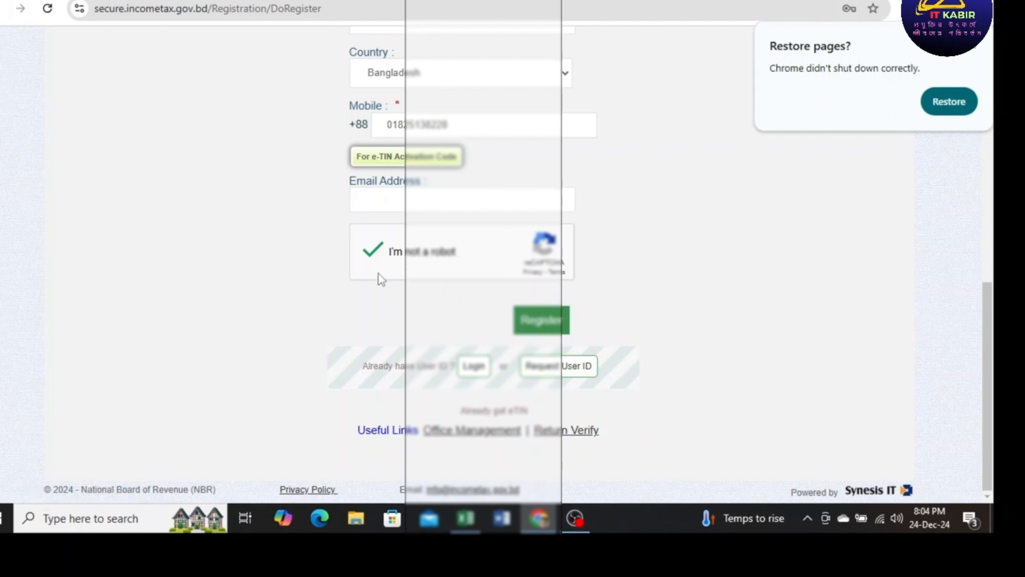
Step: Submit the registration and save the new login in Chrome's password manager
{"action": "left_click", "coordinate": [551, 327]}
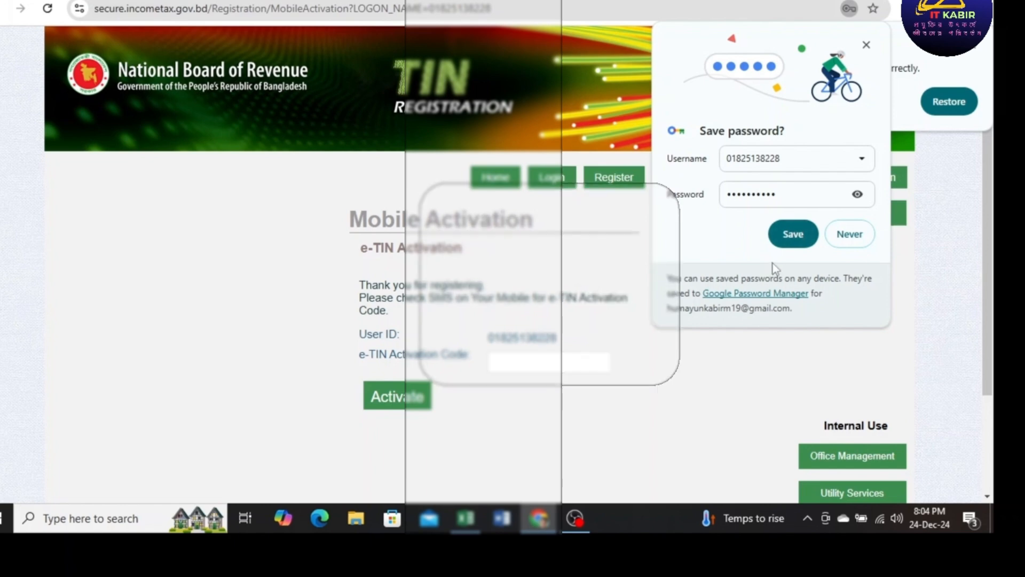
{"action": "left_click", "coordinate": [789, 232]}
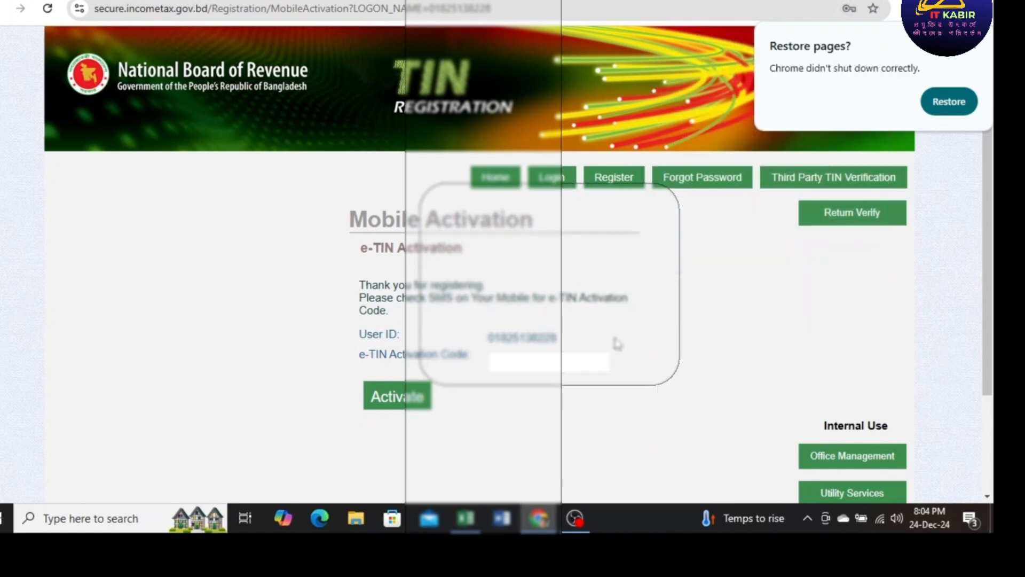
{"action": "scroll", "coordinate": [473, 347], "scroll_direction": "down", "scroll_amount": 2}
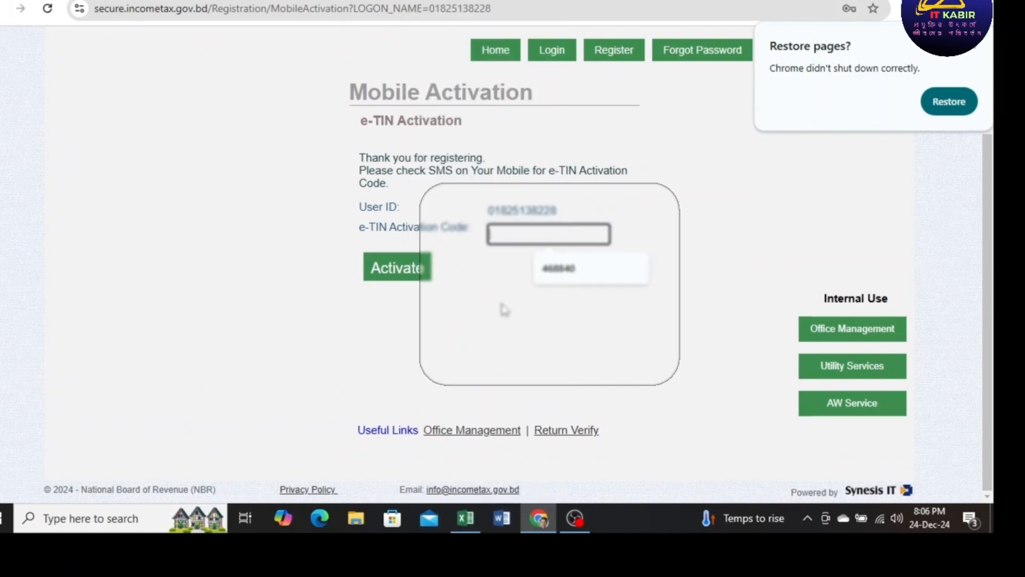
Step: Enter the SMS activation code and activate the new e-TIN account
{"action": "left_click", "coordinate": [400, 271]}
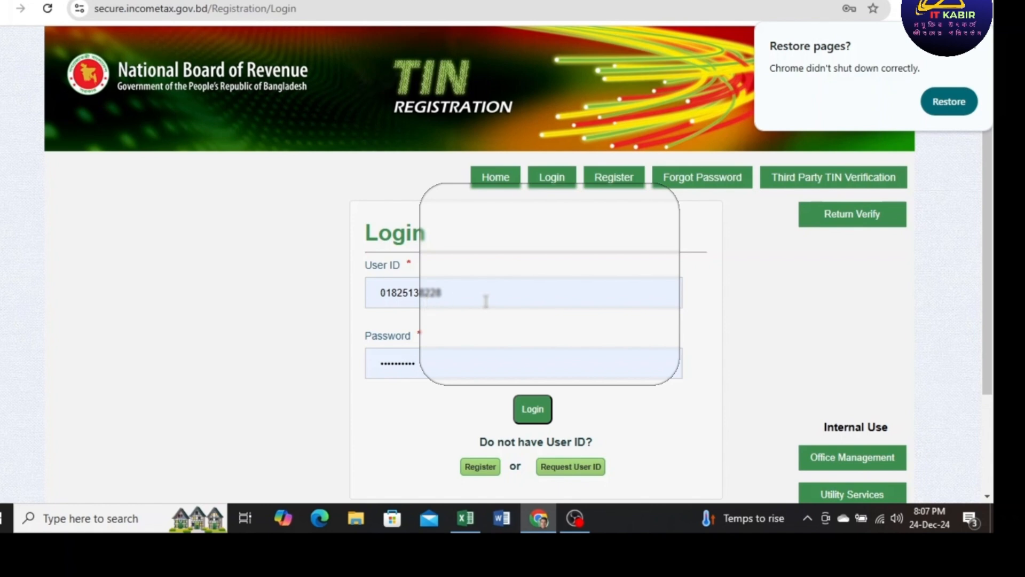
Step: Log in with the prefilled User ID and password to reach the TIN Home page
{"action": "scroll", "coordinate": [427, 374], "scroll_direction": "down", "scroll_amount": 1}
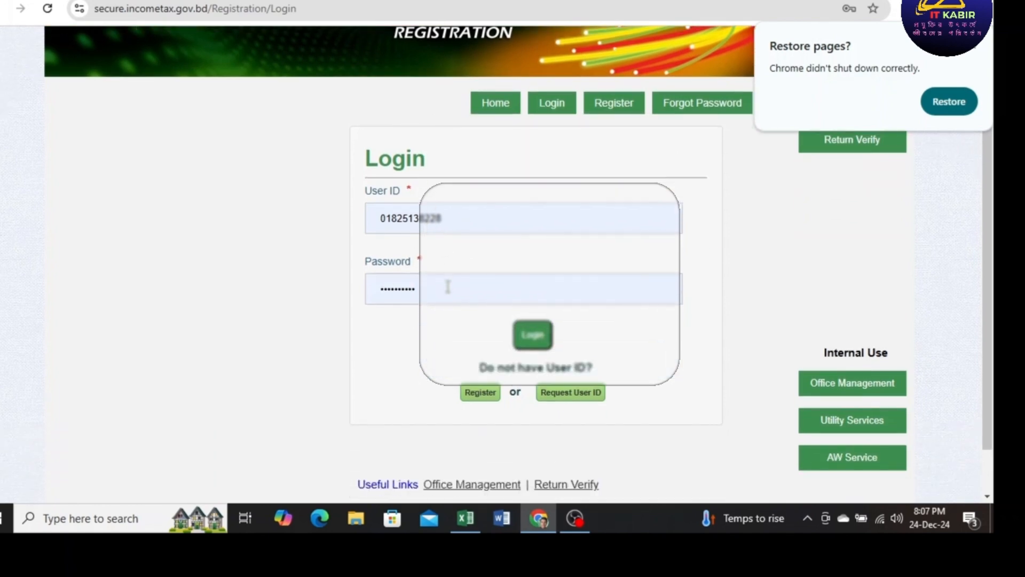
{"action": "left_click", "coordinate": [530, 342]}
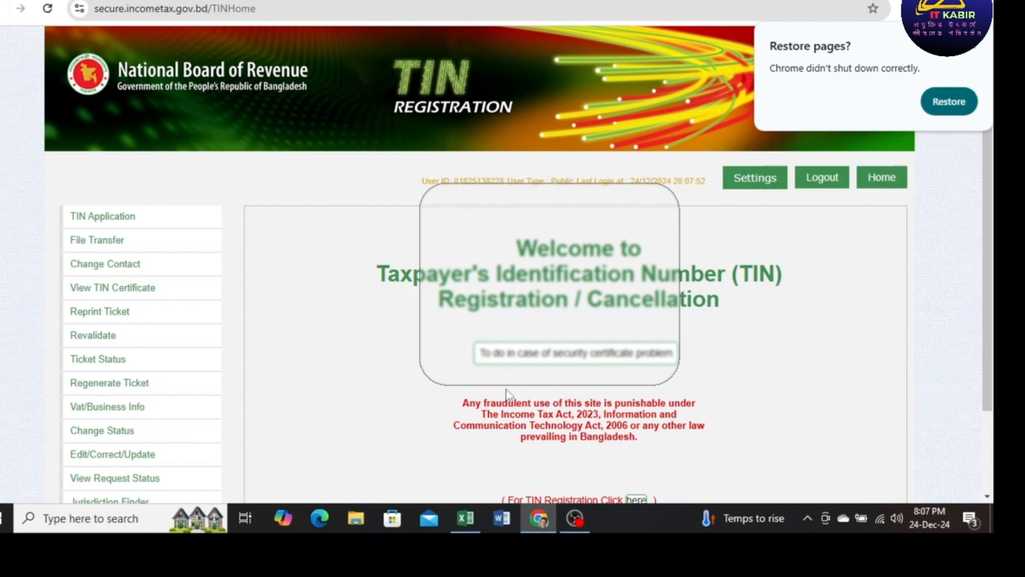
{"action": "scroll", "coordinate": [555, 377], "scroll_direction": "down", "scroll_amount": 2}
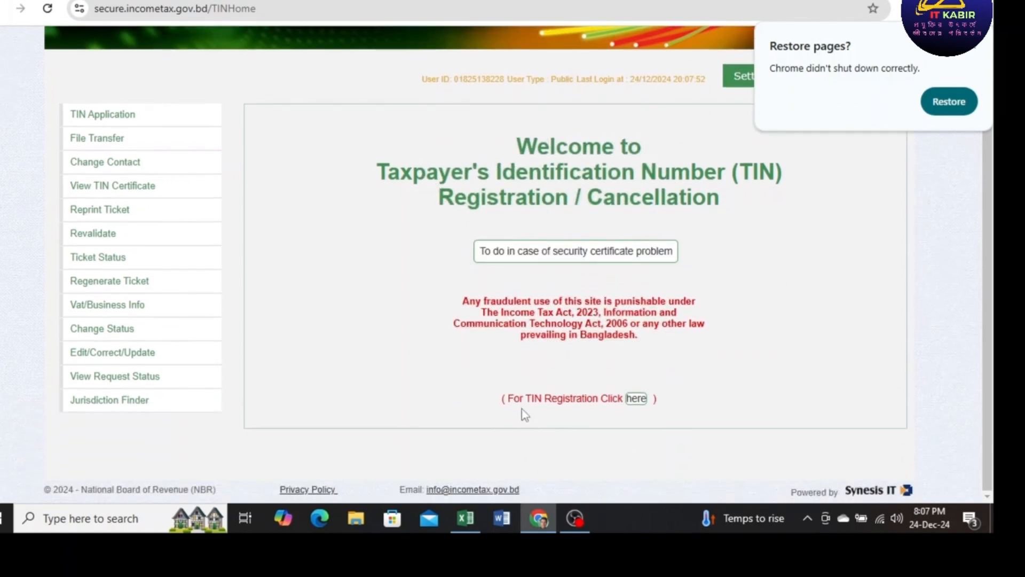
Step: Start a new TIN application and change the Purpose of TIN to Others
{"action": "left_click", "coordinate": [636, 399]}
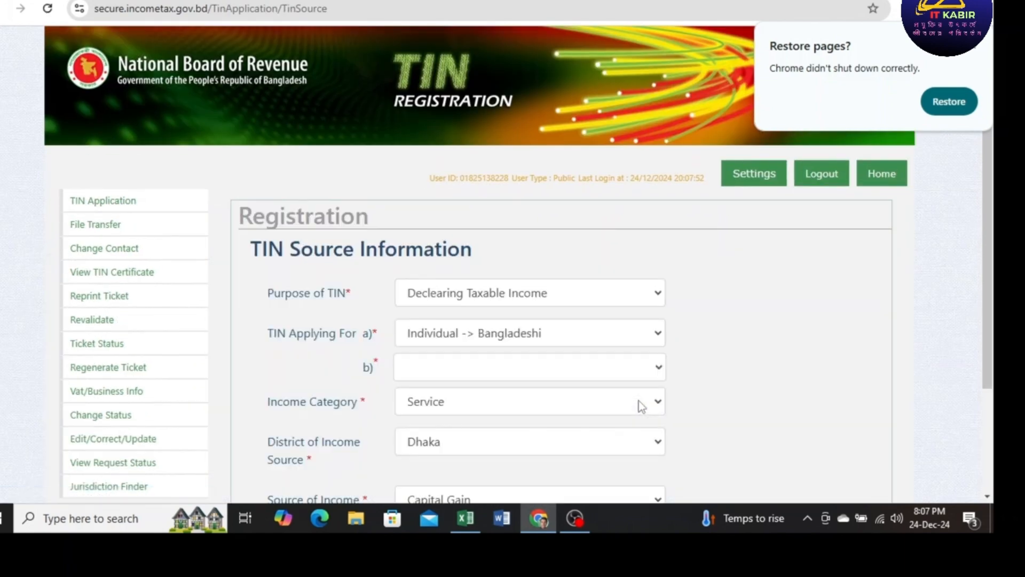
{"action": "scroll", "coordinate": [533, 350], "scroll_direction": "down", "scroll_amount": 2}
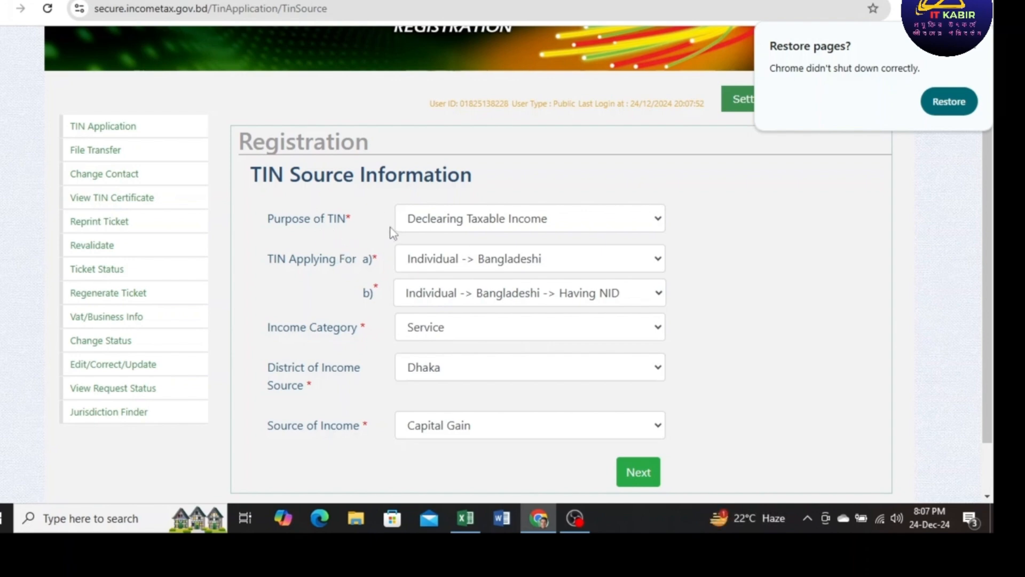
{"action": "scroll", "coordinate": [457, 320], "scroll_direction": "down", "scroll_amount": 1}
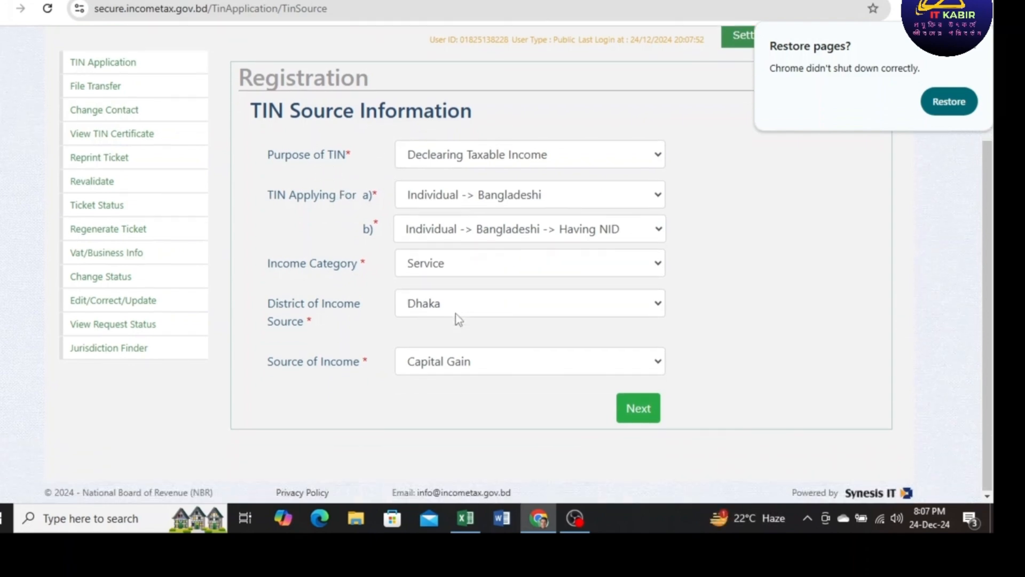
{"action": "scroll", "coordinate": [455, 314], "scroll_direction": "up", "scroll_amount": 3}
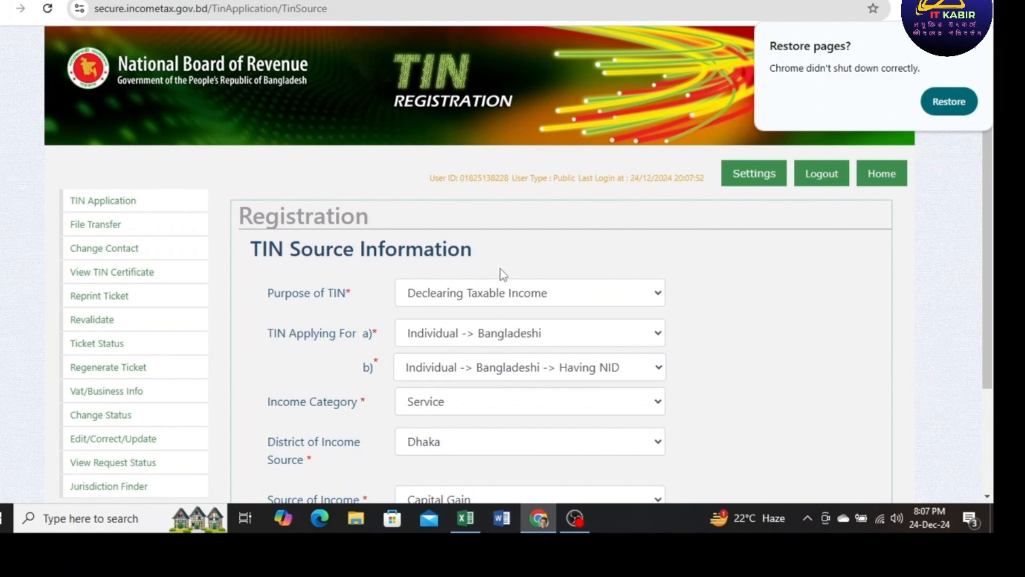
{"action": "scroll", "coordinate": [590, 353], "scroll_direction": "down", "scroll_amount": 1}
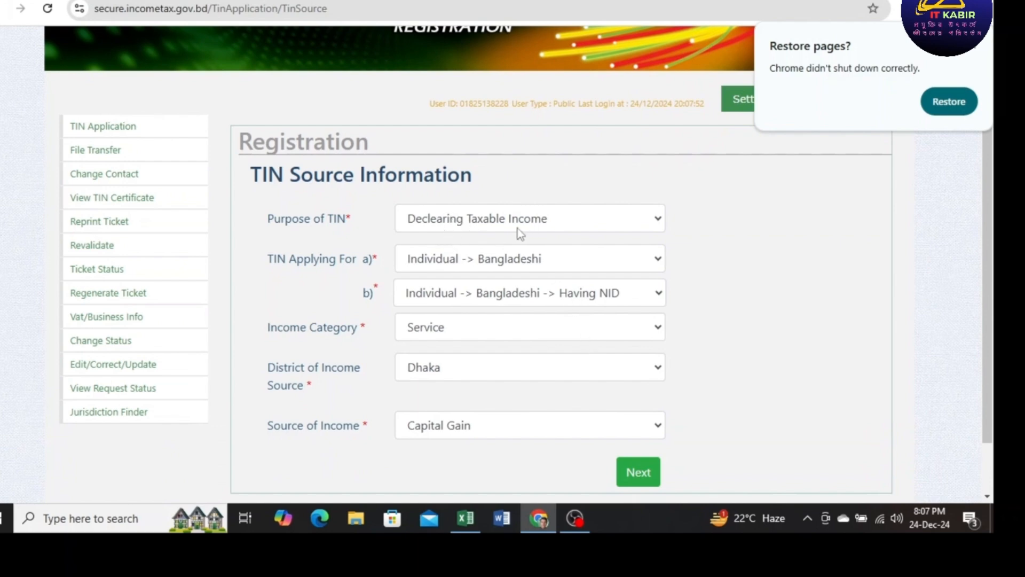
{"action": "left_click", "coordinate": [660, 228]}
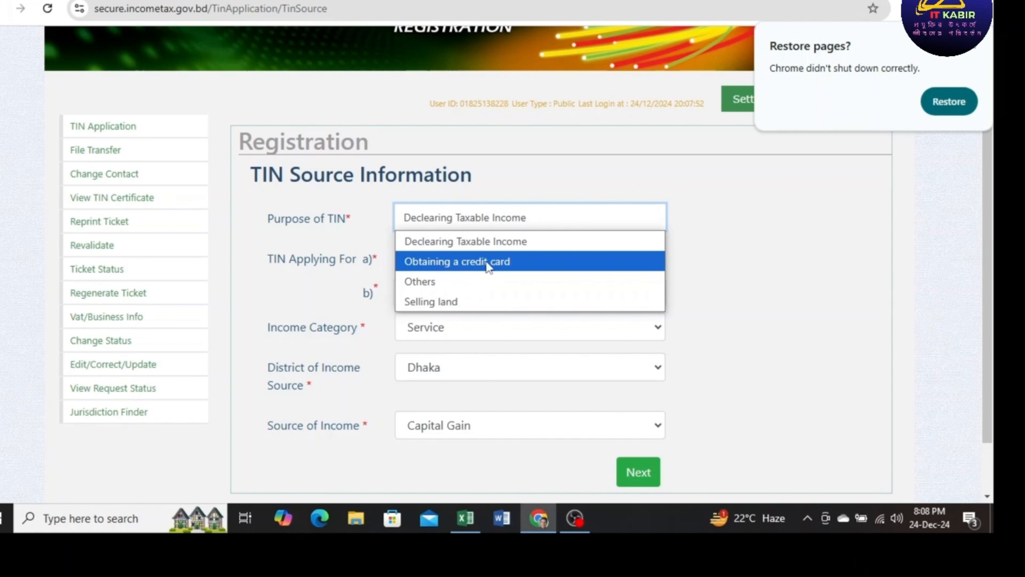
{"action": "left_click", "coordinate": [441, 287]}
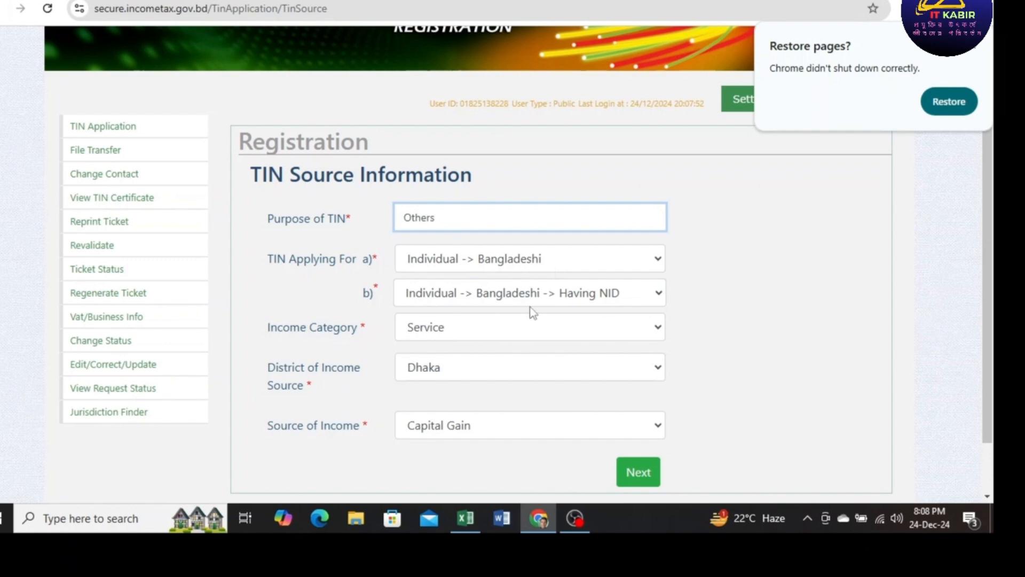
Step: Set the income category to Others and the income district to Chattogram
{"action": "scroll", "coordinate": [453, 315], "scroll_direction": "down", "scroll_amount": 2}
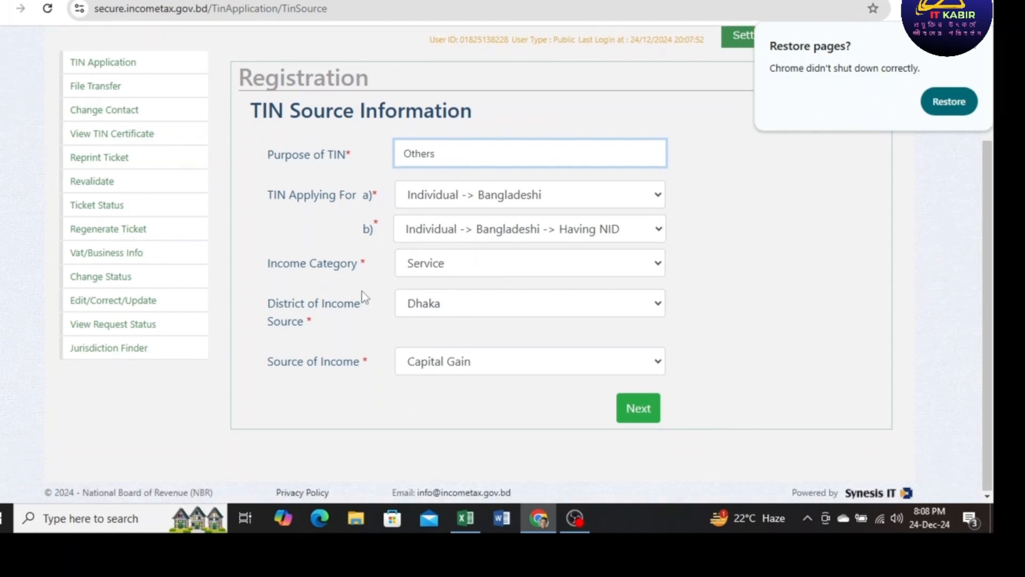
{"action": "left_click", "coordinate": [658, 267]}
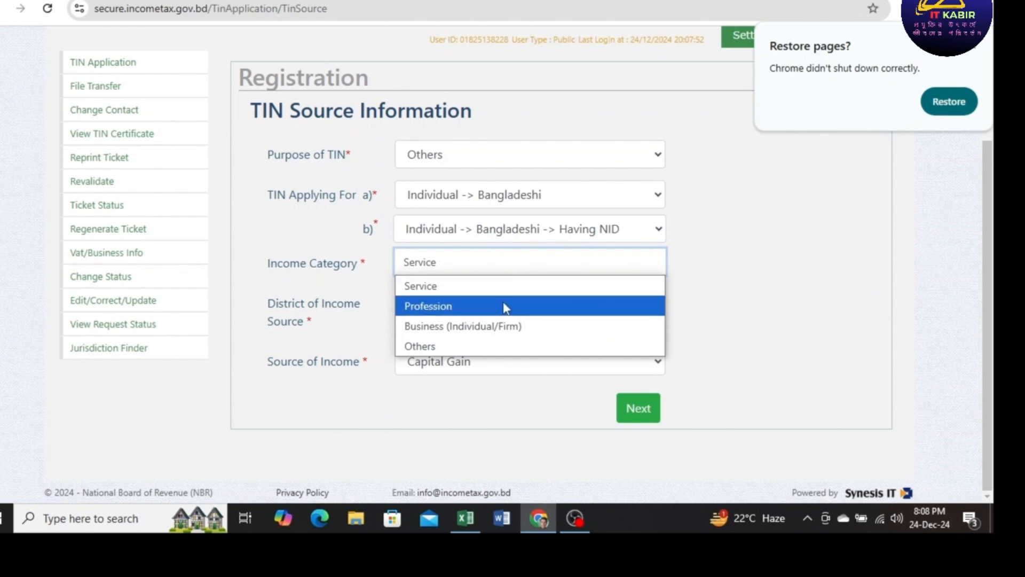
{"action": "left_click", "coordinate": [426, 346]}
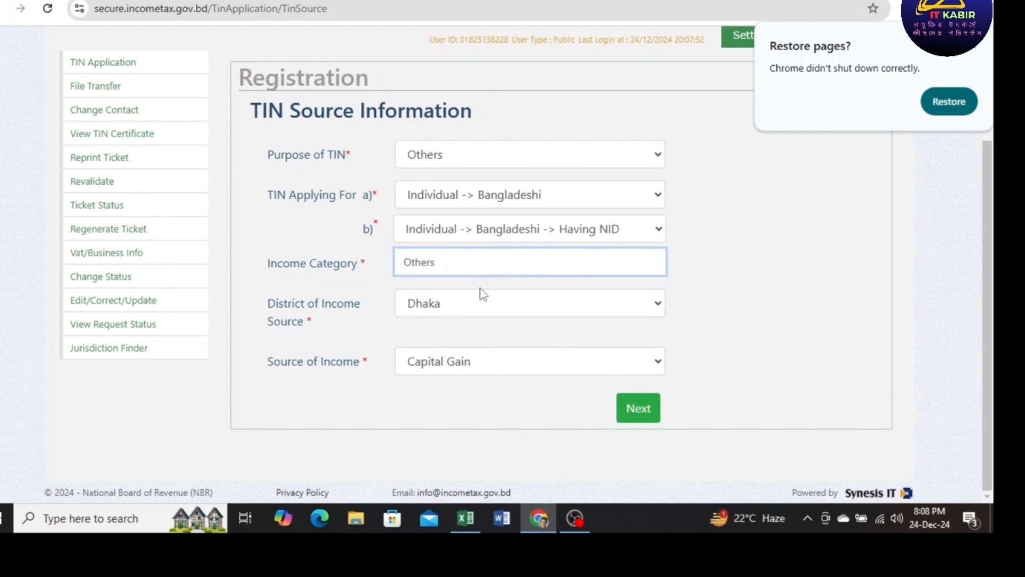
{"action": "left_click", "coordinate": [658, 304]}
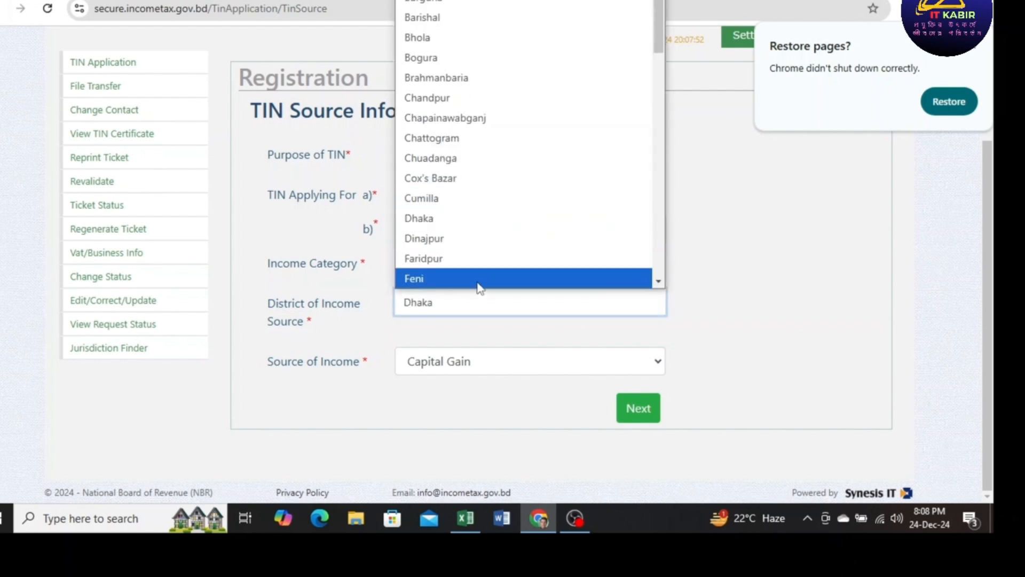
{"action": "left_click", "coordinate": [436, 142]}
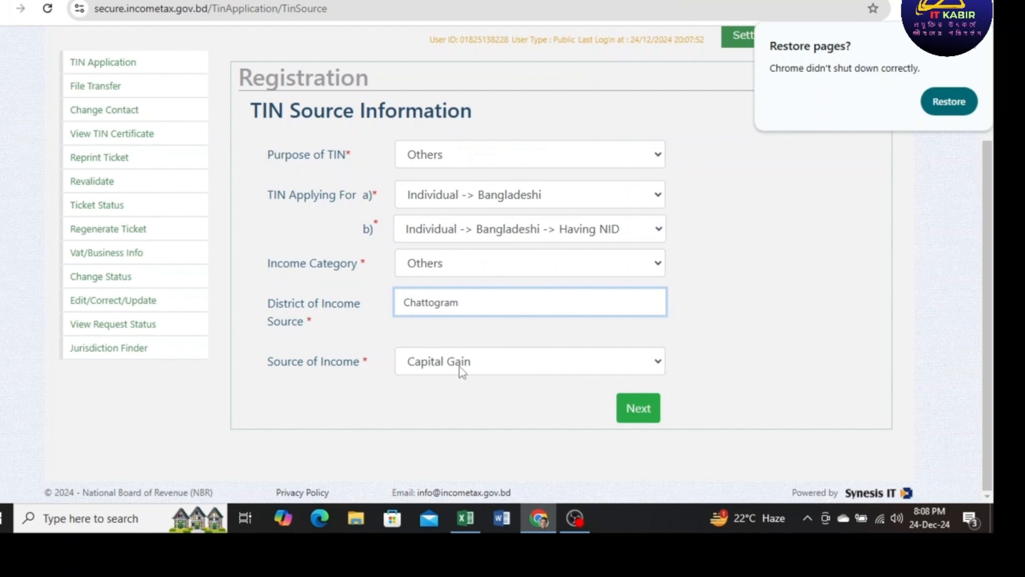
Step: Choose Income from Other Sources as SMALL BUSINESS and continue to the next page
{"action": "left_click", "coordinate": [659, 366]}
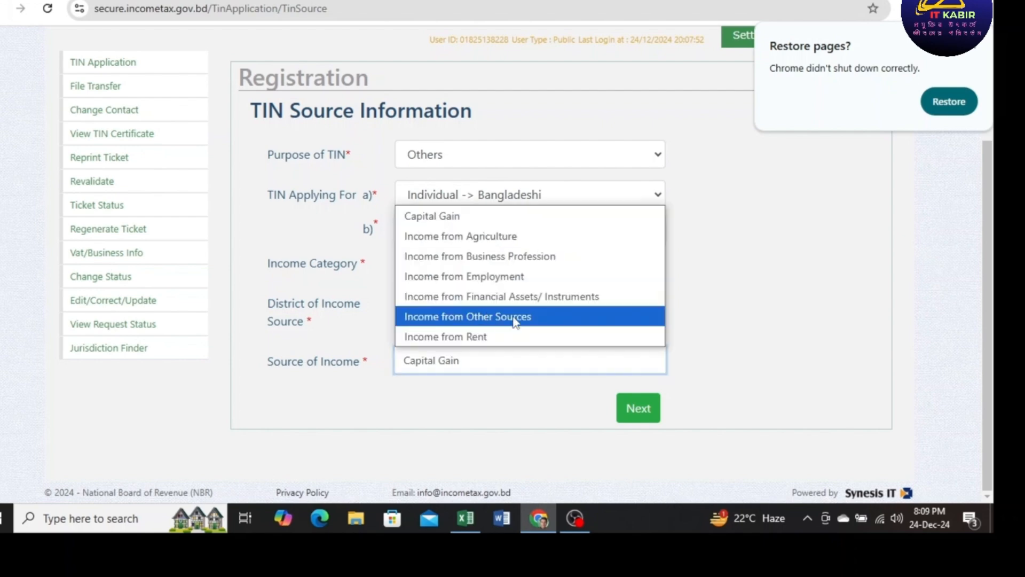
{"action": "left_click", "coordinate": [504, 317]}
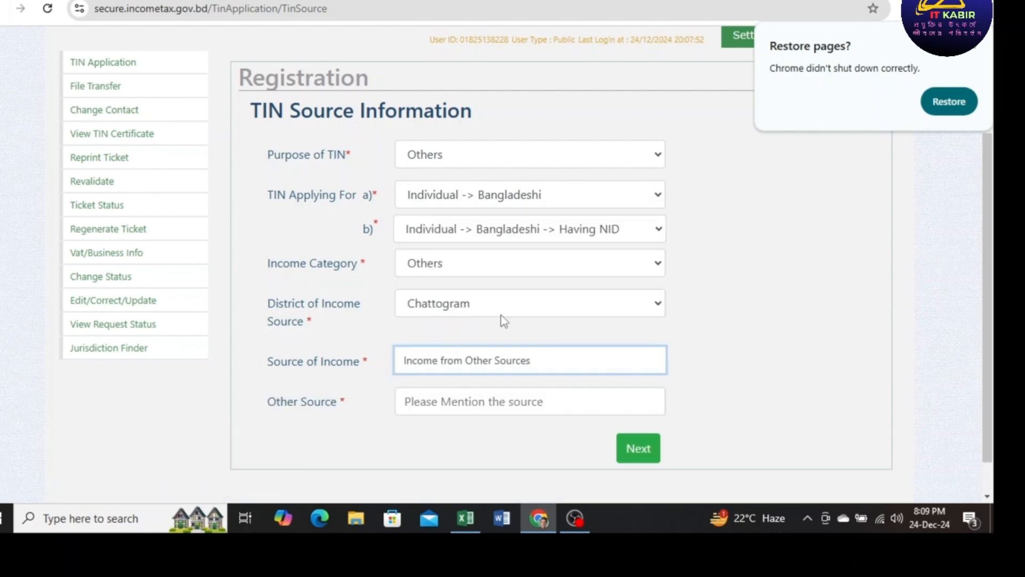
{"action": "scroll", "coordinate": [489, 383], "scroll_direction": "down", "scroll_amount": 1}
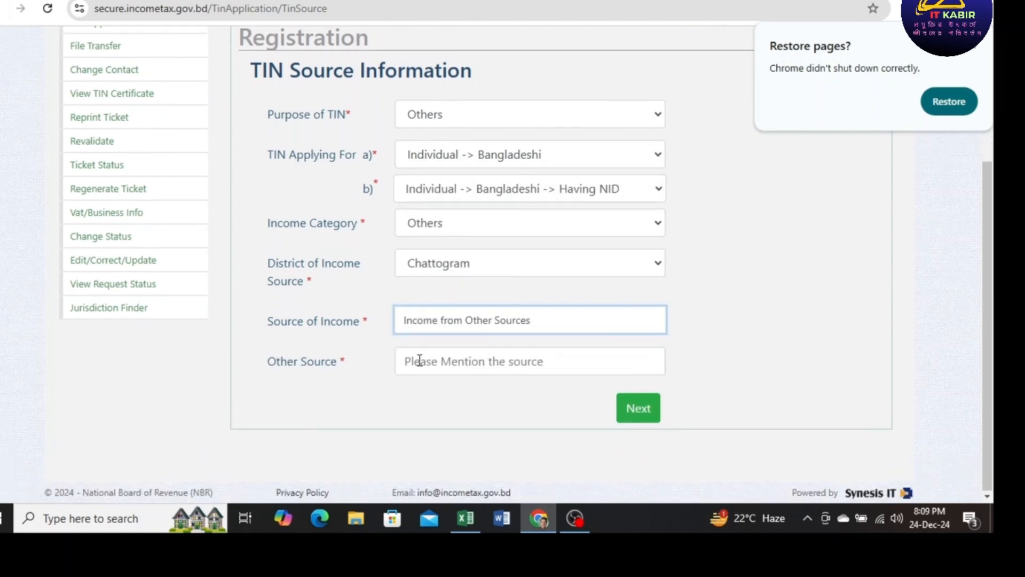
{"action": "left_click", "coordinate": [451, 362]}
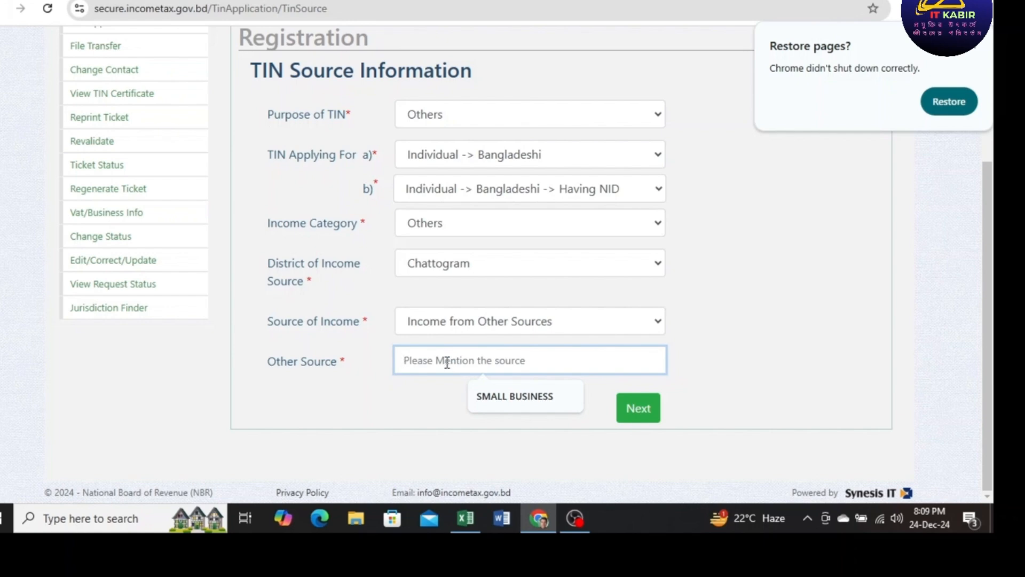
{"action": "left_click", "coordinate": [516, 396]}
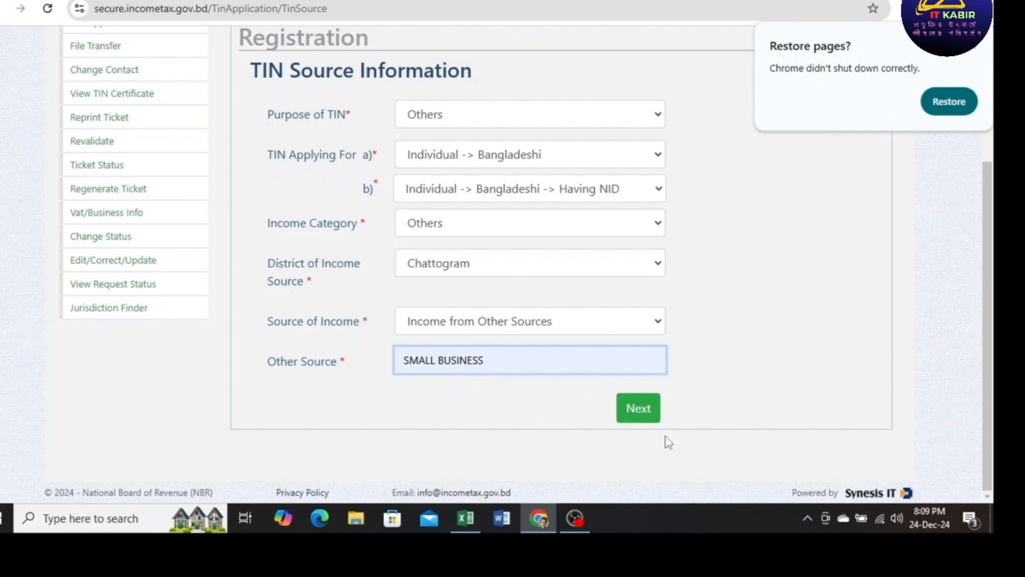
{"action": "left_click", "coordinate": [647, 409]}
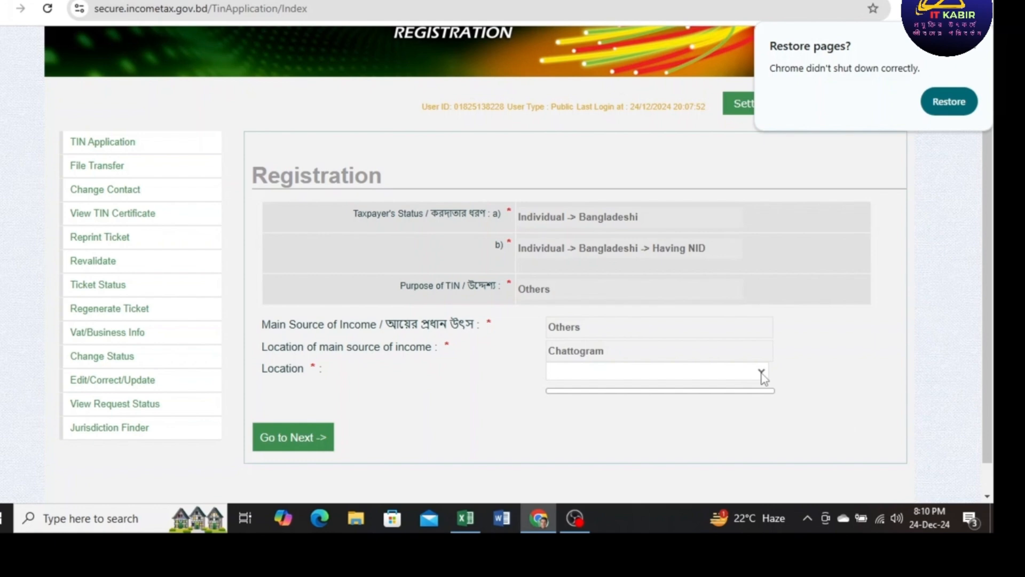
Step: Pick 10 No North Kattaly(Ctg City Corporation) as location and proceed to Basic Information
{"action": "left_click", "coordinate": [761, 372]}
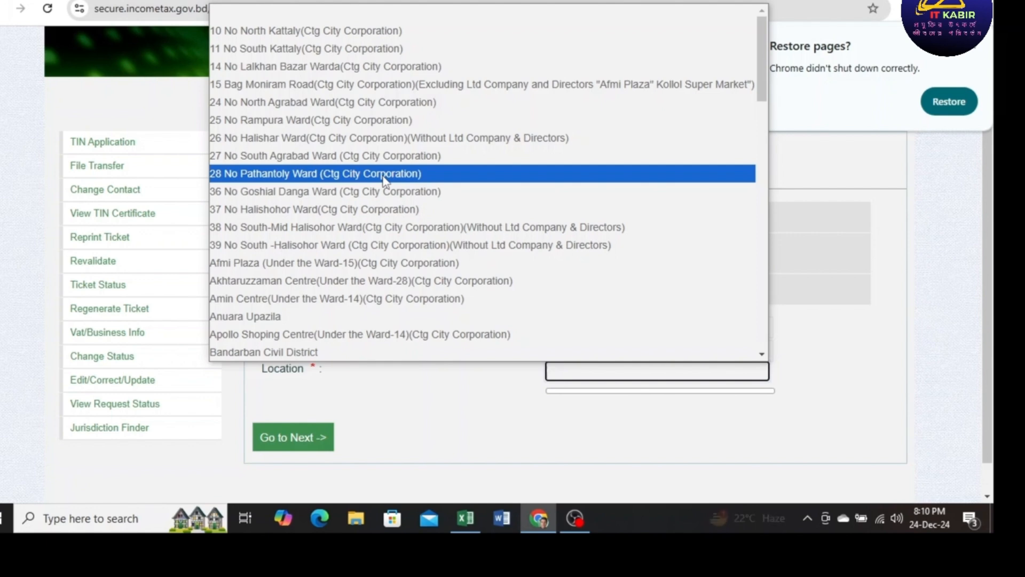
{"action": "left_click", "coordinate": [312, 31]}
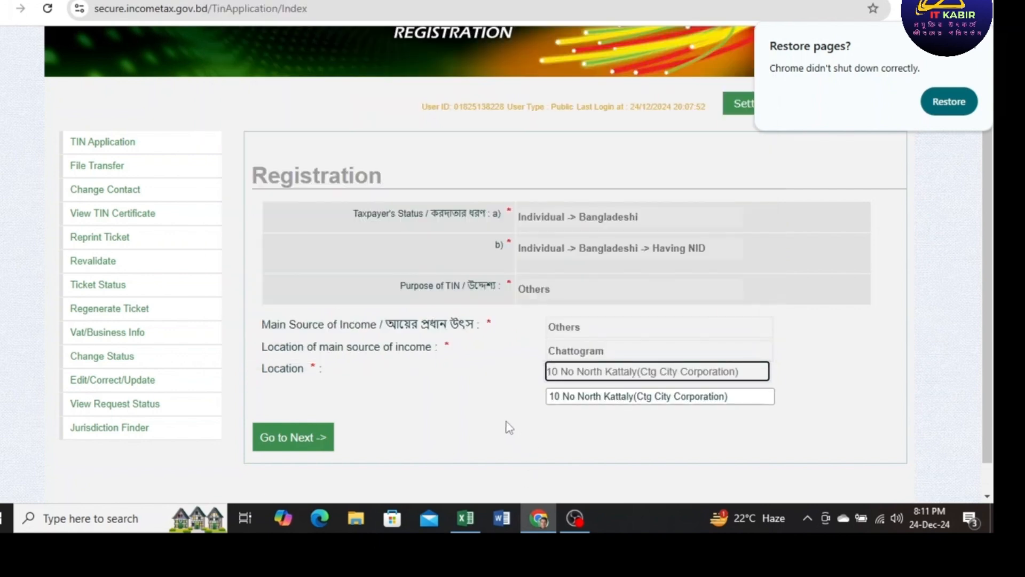
{"action": "scroll", "coordinate": [519, 408], "scroll_direction": "down", "scroll_amount": 1}
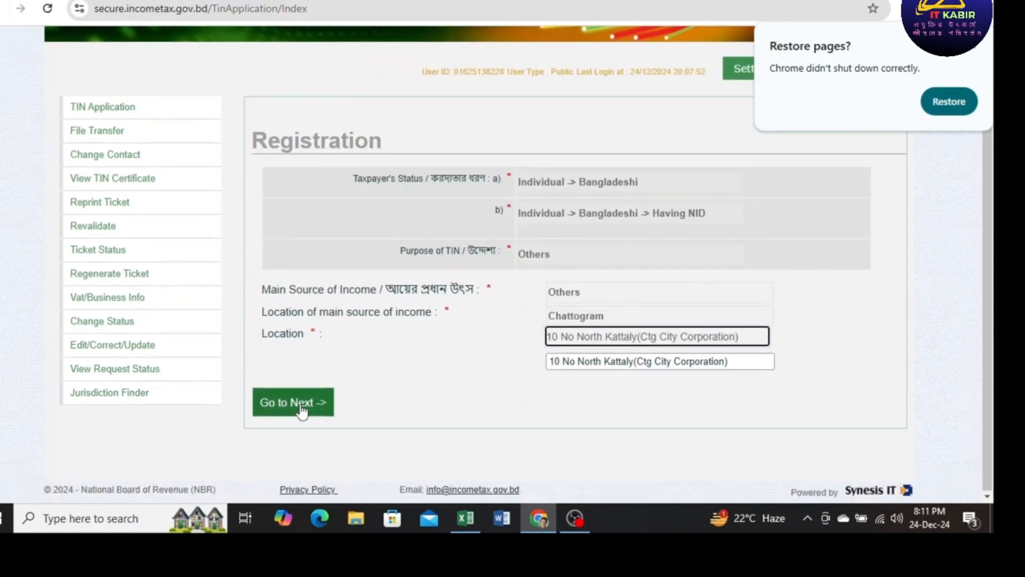
{"action": "left_click", "coordinate": [304, 408]}
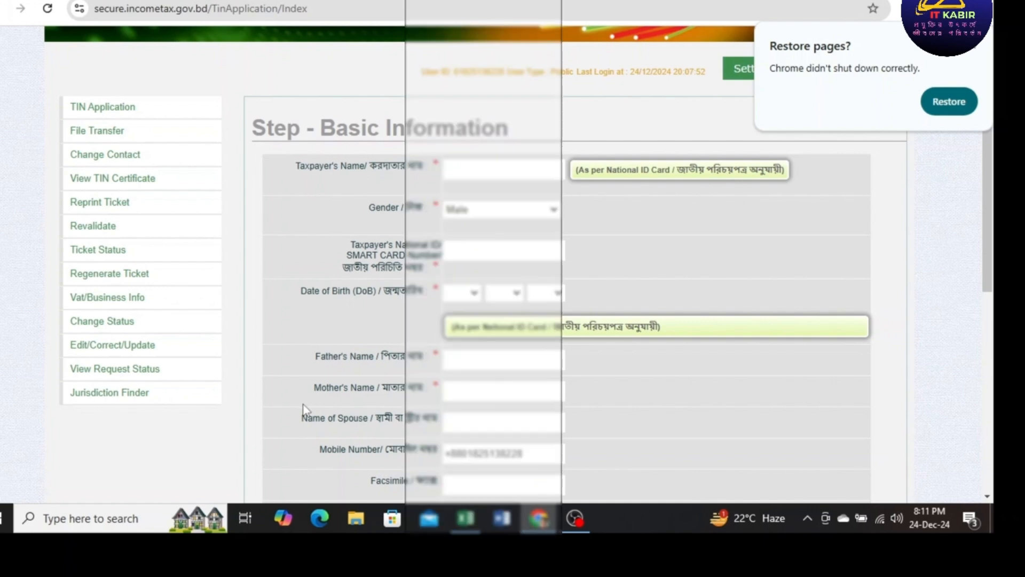
Step: Enter the taxpayer's name, keep gender Male, type the NID number, and begin the birth date
{"action": "left_click", "coordinate": [486, 170]}
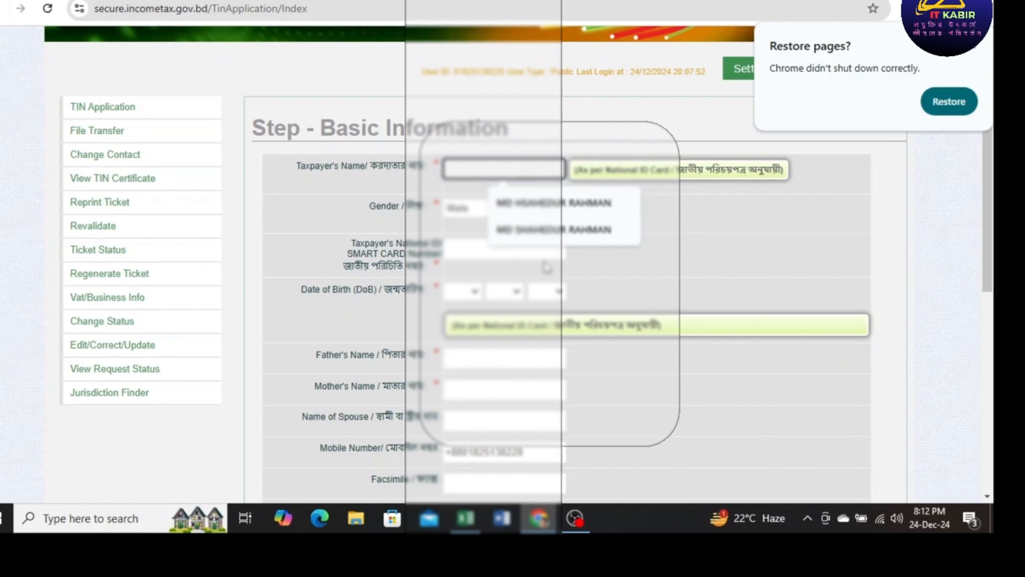
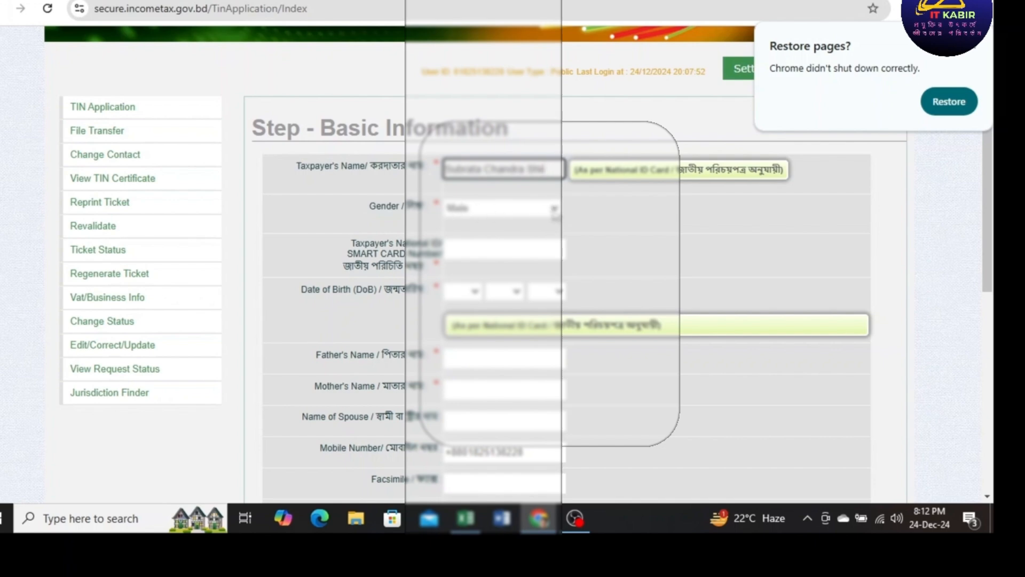
{"action": "left_click", "coordinate": [556, 212]}
{"action": "left_click", "coordinate": [556, 209]}
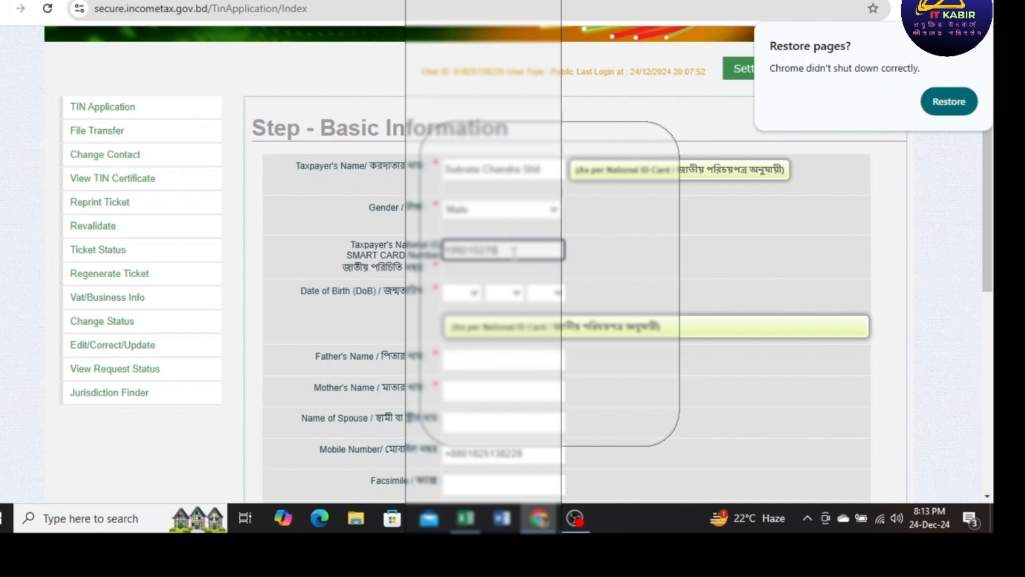
{"action": "type", "text": "••••••••"}
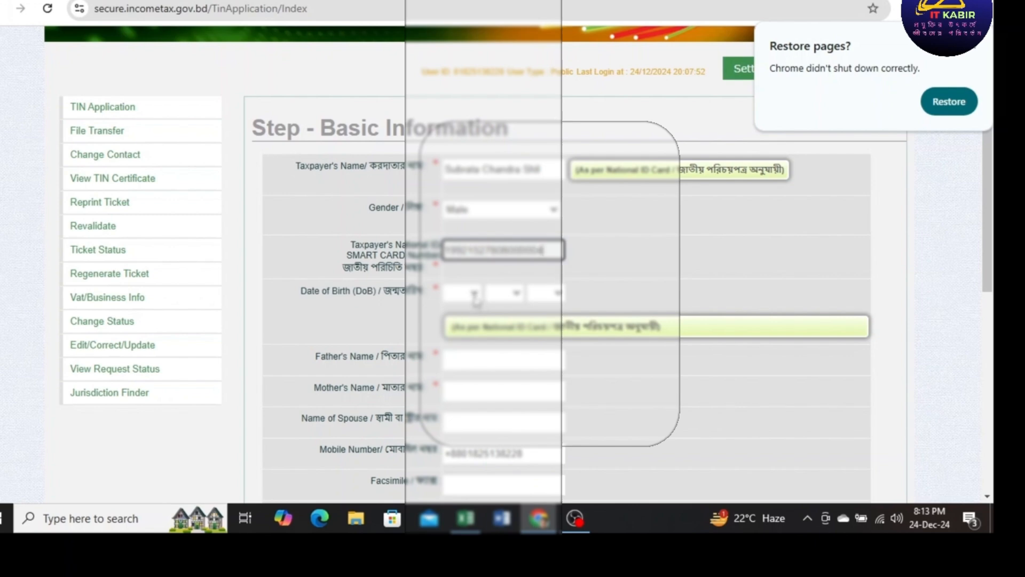
{"action": "left_click", "coordinate": [462, 293]}
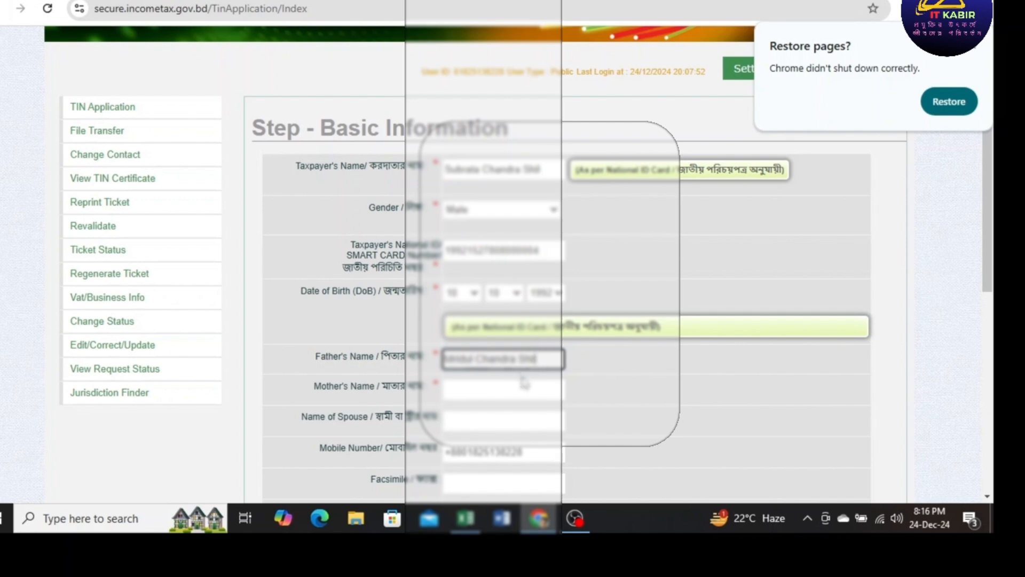
Step: Enter the spouse's full name in Name of Spouse, fixing a typo along the way
{"action": "scroll", "coordinate": [523, 382], "scroll_direction": "down", "scroll_amount": 3}
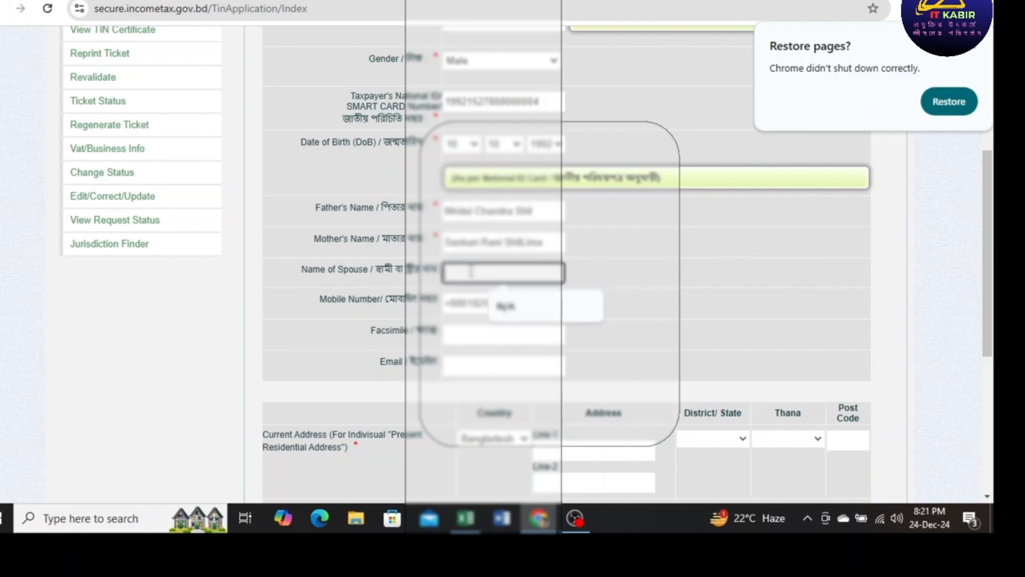
{"action": "left_click", "coordinate": [471, 272]}
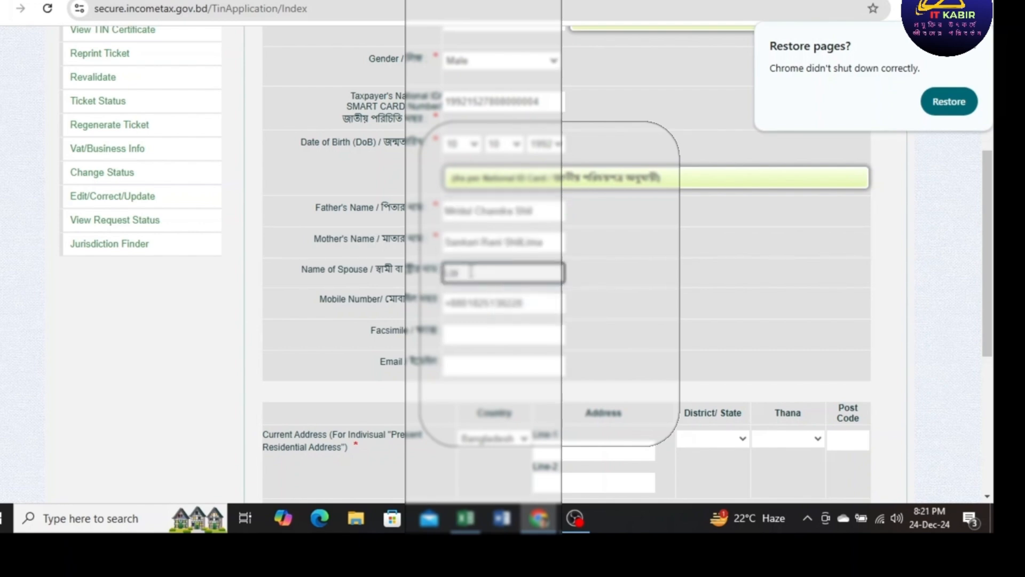
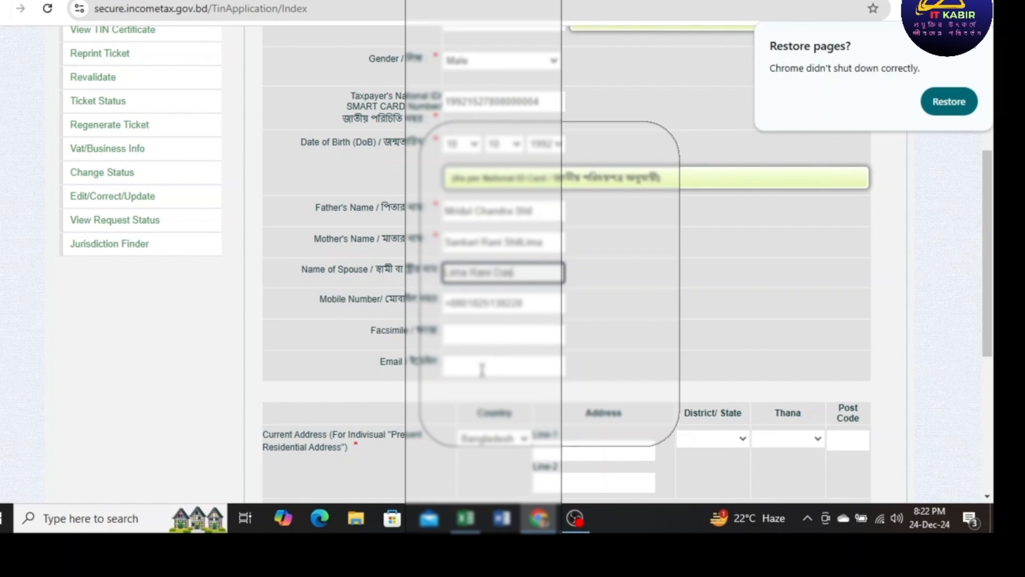
{"action": "scroll", "coordinate": [528, 370], "scroll_direction": "down", "scroll_amount": 1}
Step: Fill the current address from the saved autofill suggestion
{"action": "scroll", "coordinate": [513, 316], "scroll_direction": "down", "scroll_amount": 1}
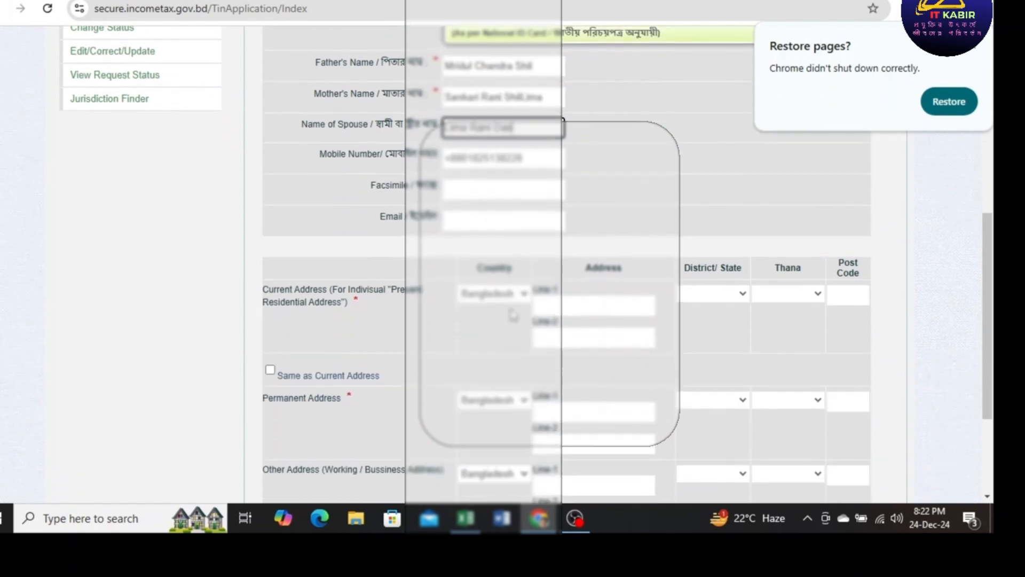
{"action": "scroll", "coordinate": [591, 336], "scroll_direction": "down", "scroll_amount": 1}
{"action": "left_click", "coordinate": [614, 227]}
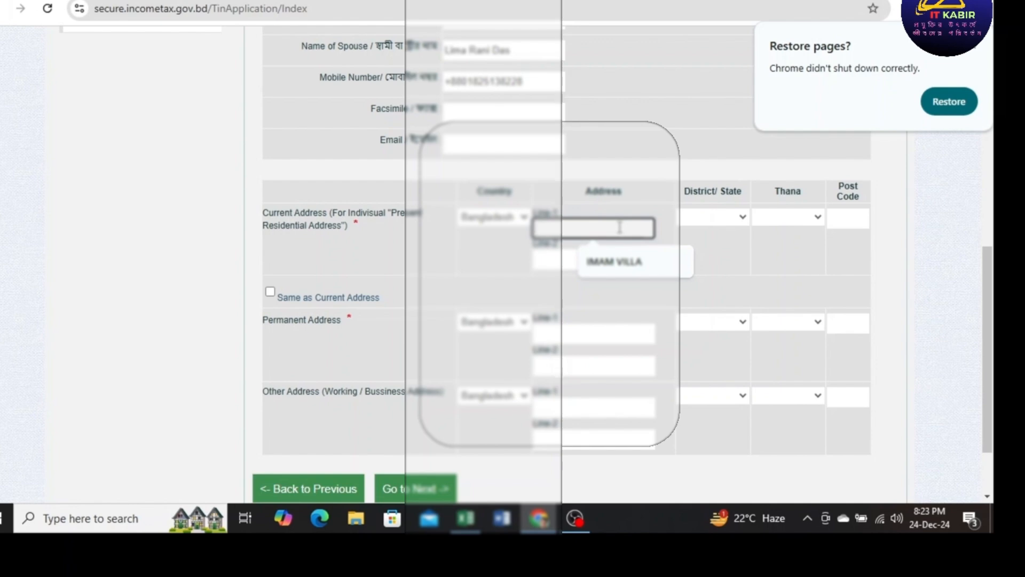
{"action": "left_click", "coordinate": [614, 261]}
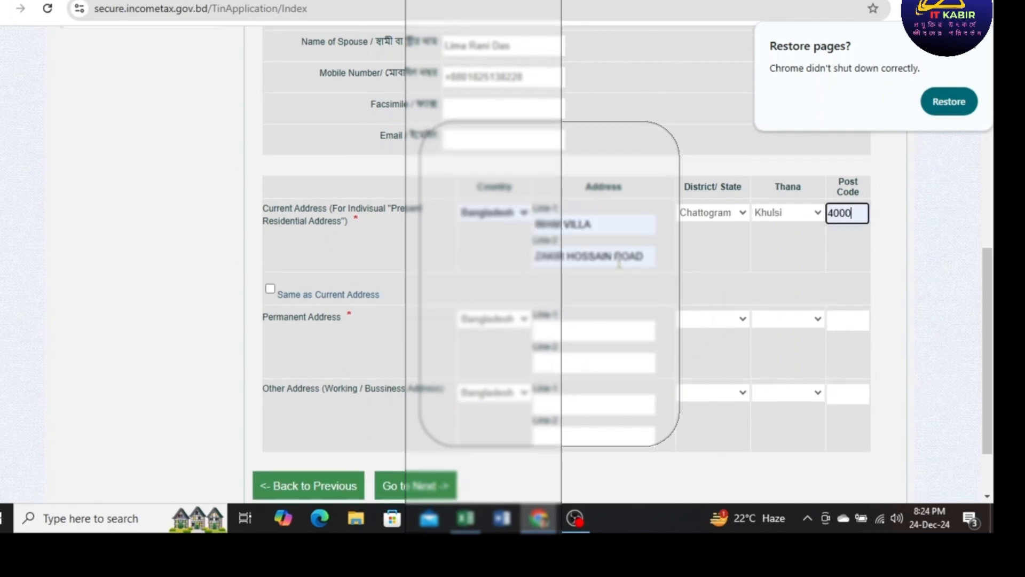
{"action": "scroll", "coordinate": [619, 265], "scroll_direction": "down", "scroll_amount": 1}
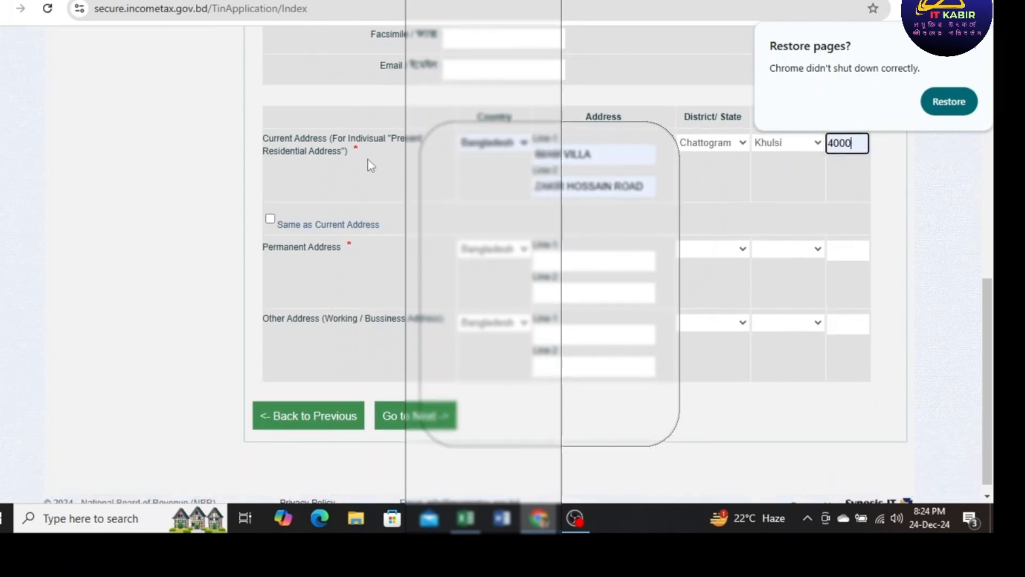
Step: Type the permanent address first line, then complete the remaining address fields
{"action": "left_click", "coordinate": [588, 261]}
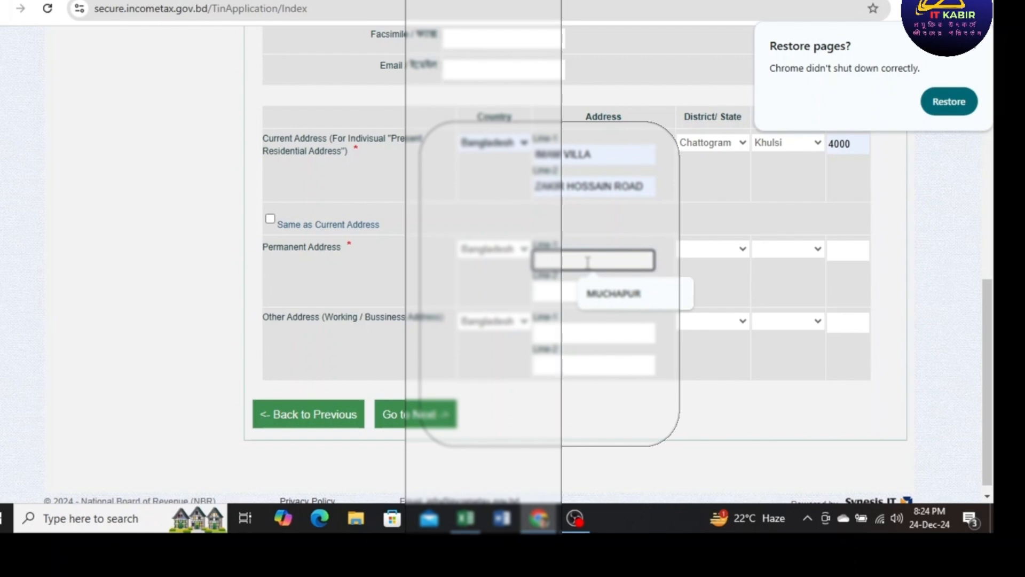
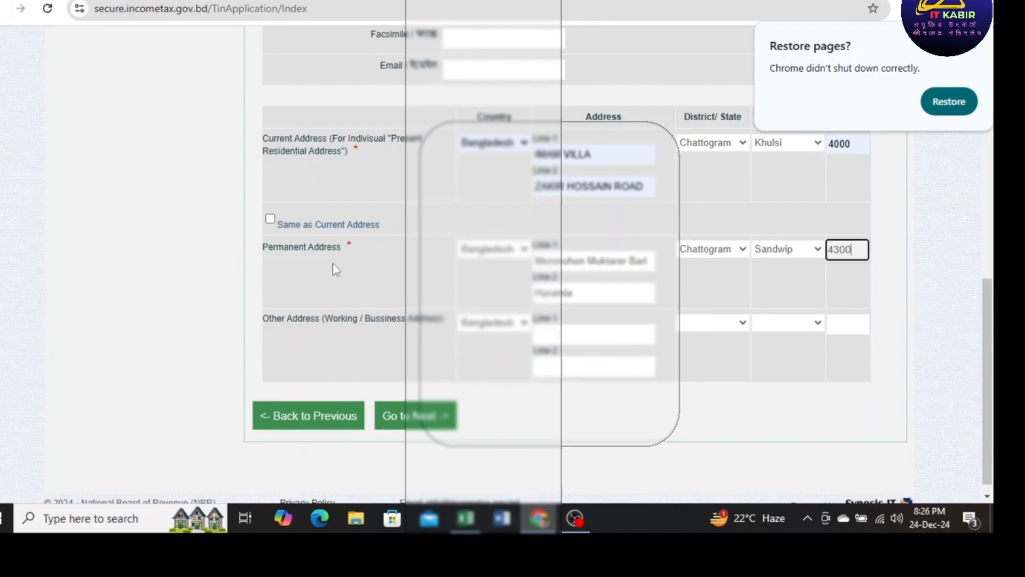
{"action": "scroll", "coordinate": [335, 268], "scroll_direction": "down", "scroll_amount": 1}
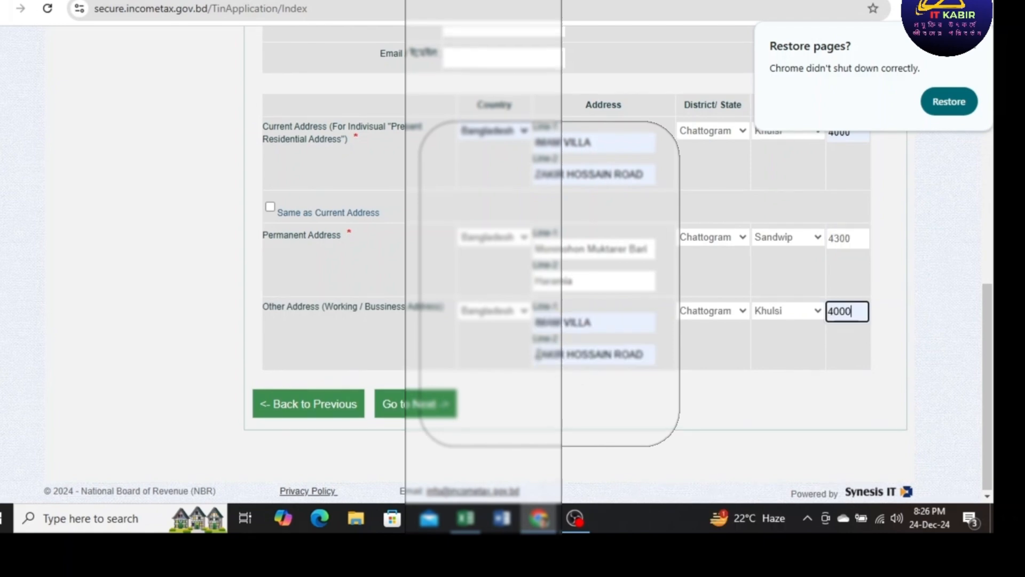
{"action": "scroll", "coordinate": [535, 353], "scroll_direction": "up", "scroll_amount": 1}
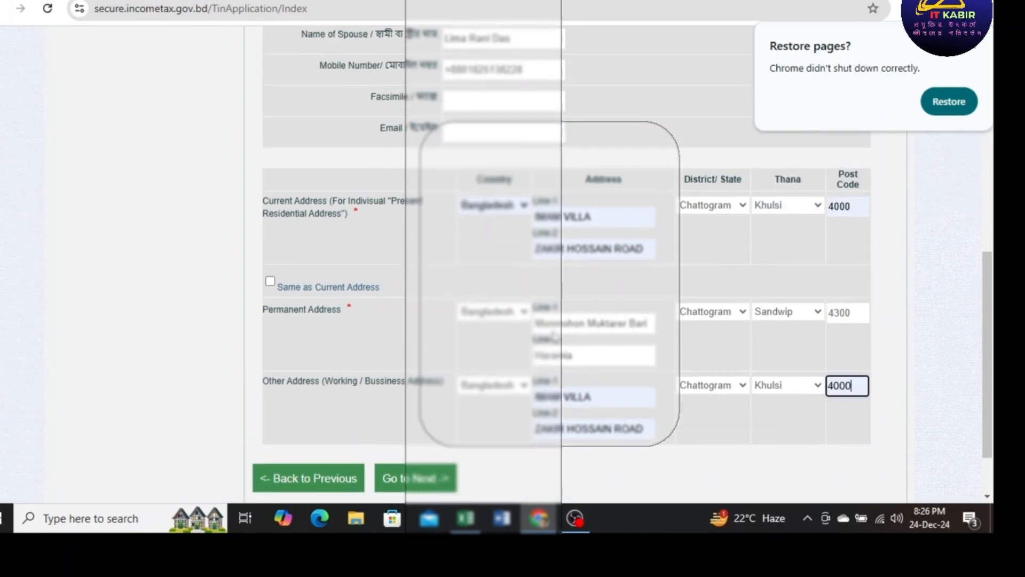
{"action": "scroll", "coordinate": [555, 338], "scroll_direction": "down", "scroll_amount": 1}
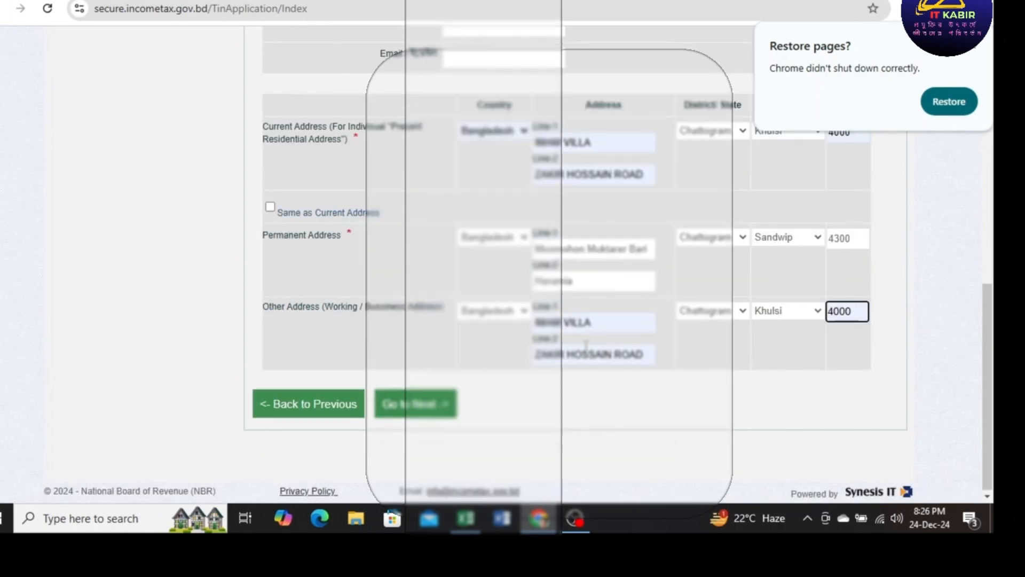
Step: On the final preview, tick 'I hereby affirm' and submit the TIN application
{"action": "left_click", "coordinate": [426, 414]}
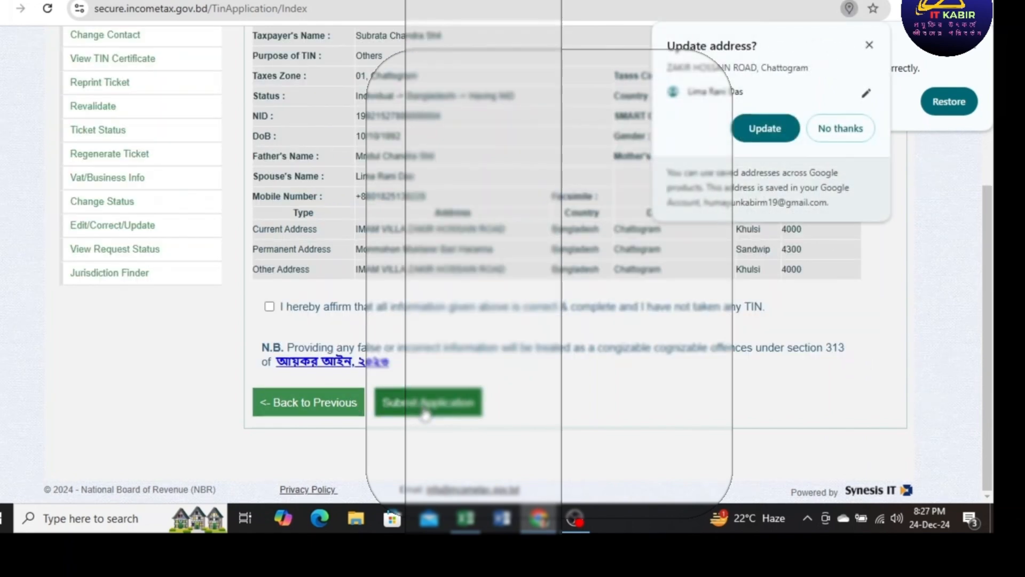
{"action": "scroll", "coordinate": [560, 318], "scroll_direction": "up", "scroll_amount": 2}
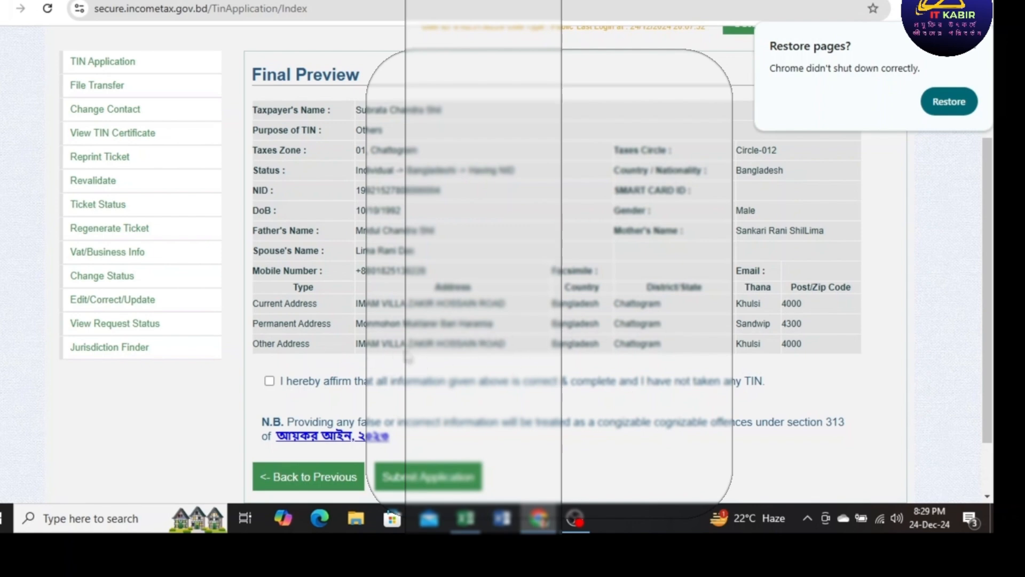
{"action": "scroll", "coordinate": [630, 368], "scroll_direction": "down", "scroll_amount": 1}
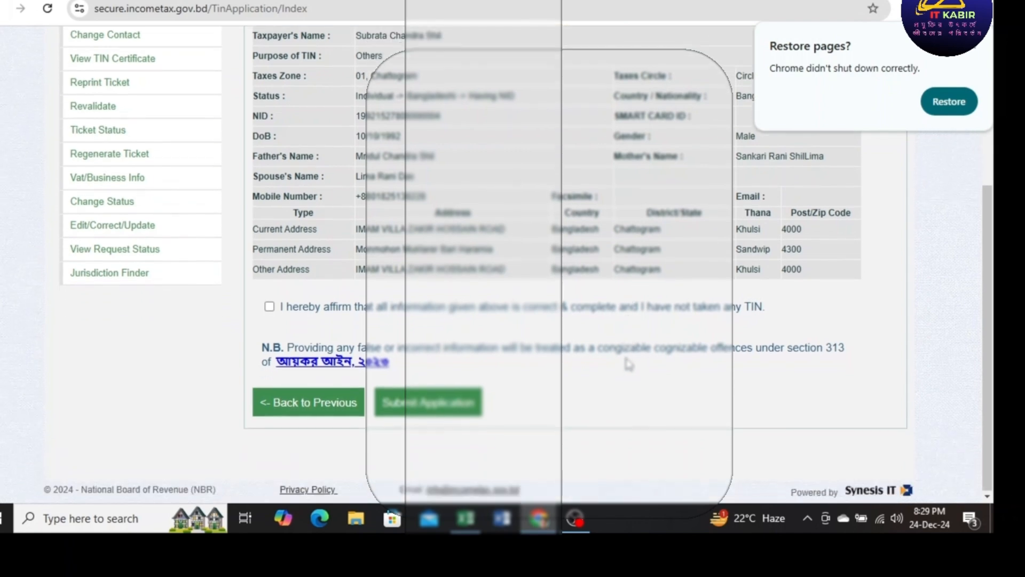
{"action": "left_click", "coordinate": [269, 308]}
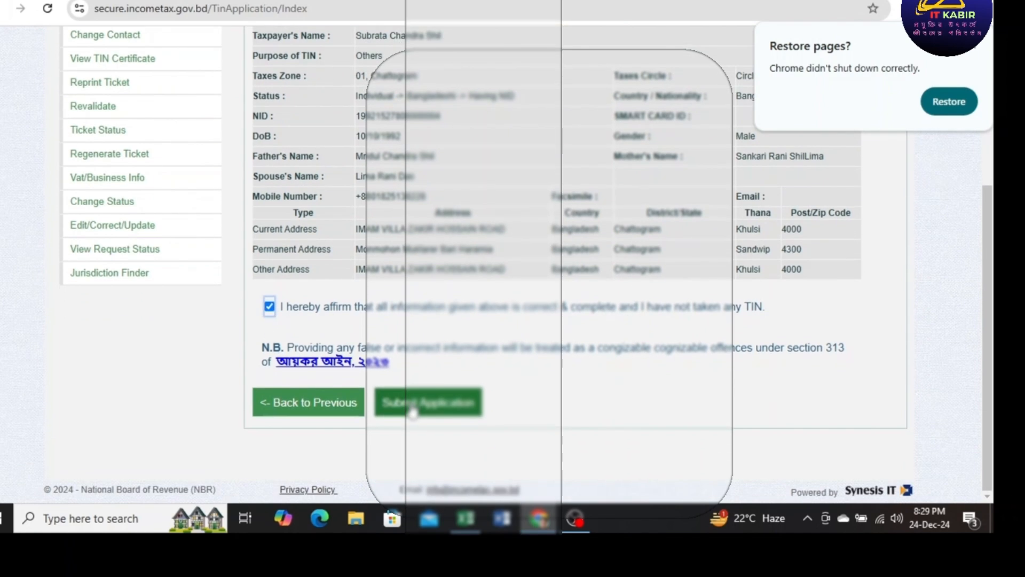
{"action": "left_click", "coordinate": [444, 414]}
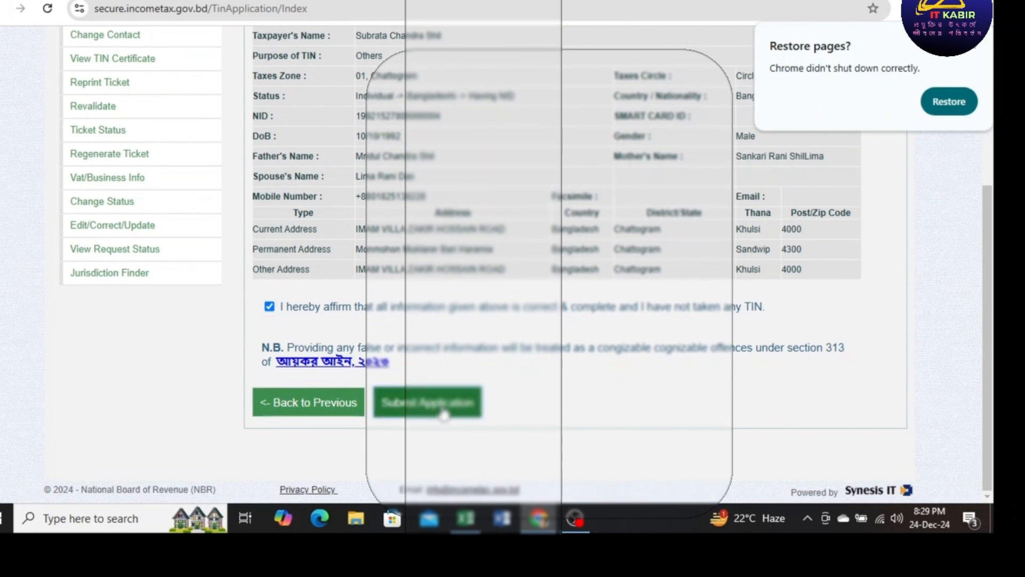
{"action": "scroll", "coordinate": [486, 390], "scroll_direction": "down", "scroll_amount": 3}
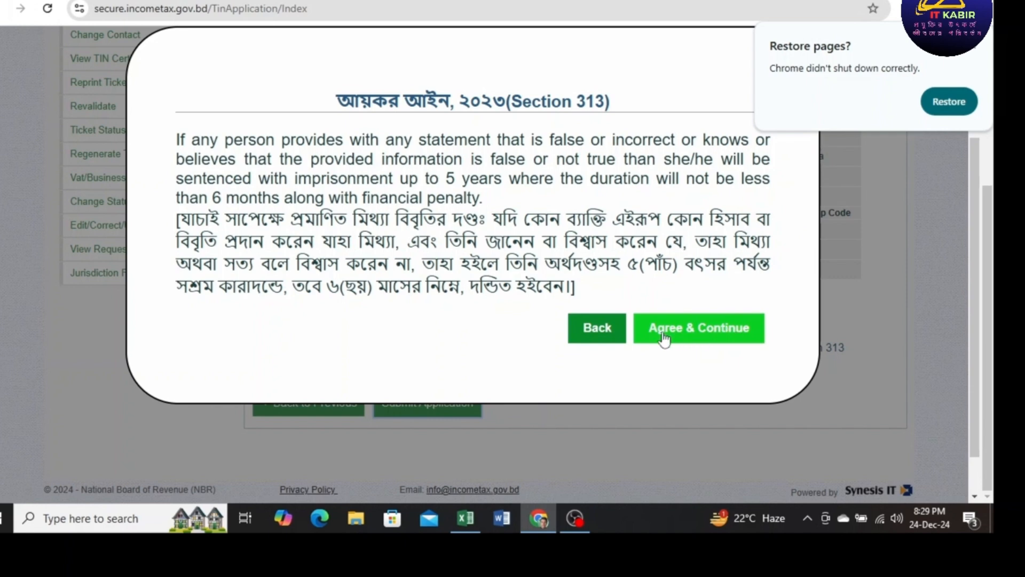
Step: Agree to the Section 313 warning and review the issued TIN details with taxpayer photo
{"action": "left_click", "coordinate": [698, 335]}
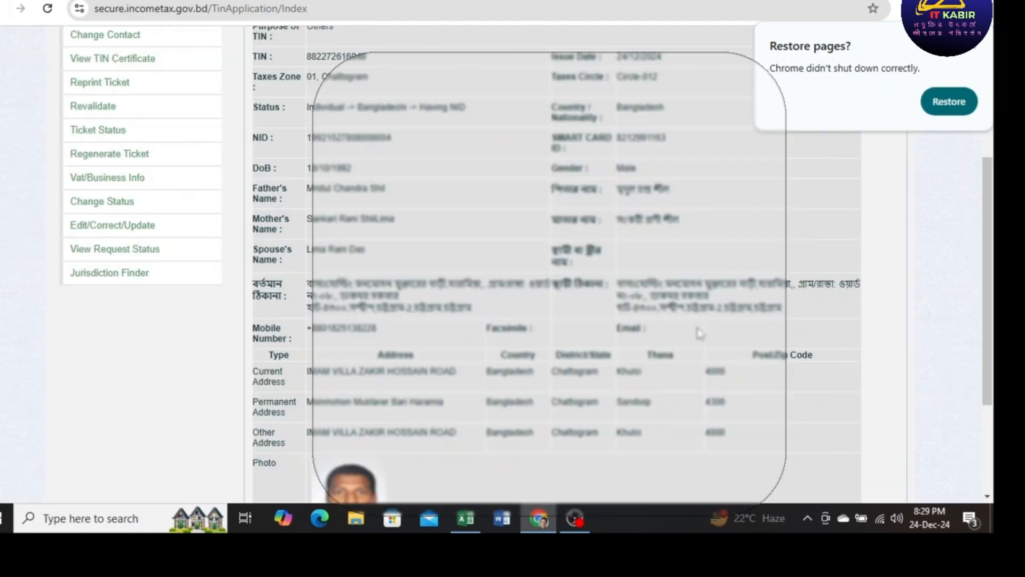
{"action": "scroll", "coordinate": [478, 286], "scroll_direction": "down", "scroll_amount": 2}
{"action": "scroll", "coordinate": [478, 285], "scroll_direction": "down", "scroll_amount": 2}
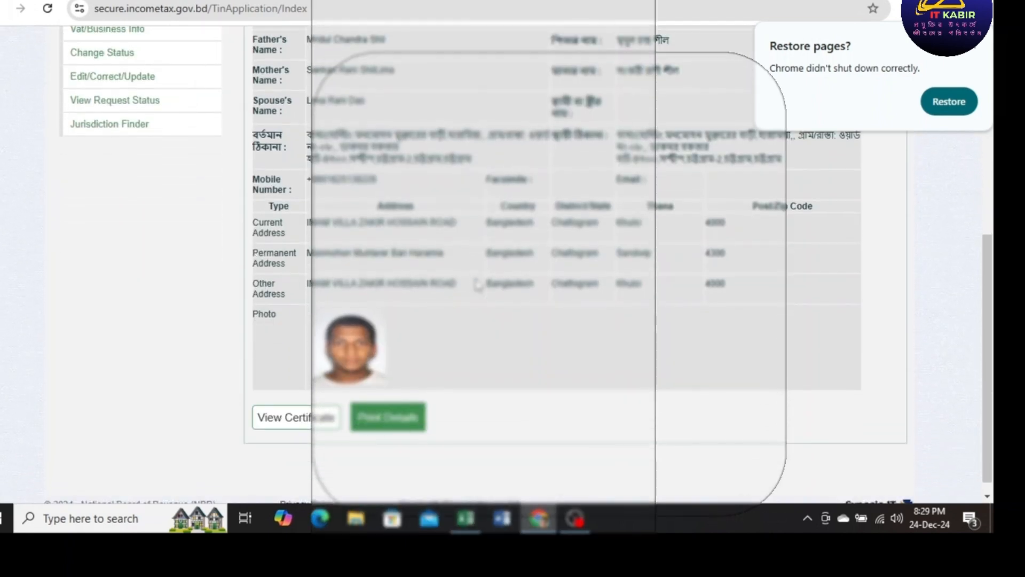
{"action": "scroll", "coordinate": [478, 285], "scroll_direction": "up", "scroll_amount": 6}
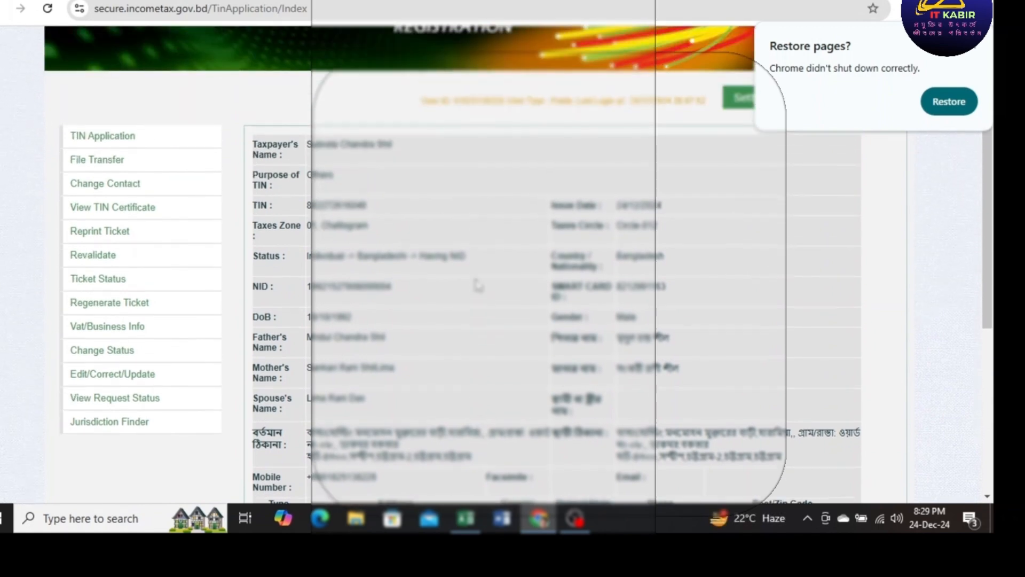
{"action": "scroll", "coordinate": [478, 285], "scroll_direction": "down", "scroll_amount": 6}
{"action": "scroll", "coordinate": [448, 323], "scroll_direction": "up", "scroll_amount": 6}
{"action": "scroll", "coordinate": [466, 315], "scroll_direction": "down", "scroll_amount": 6}
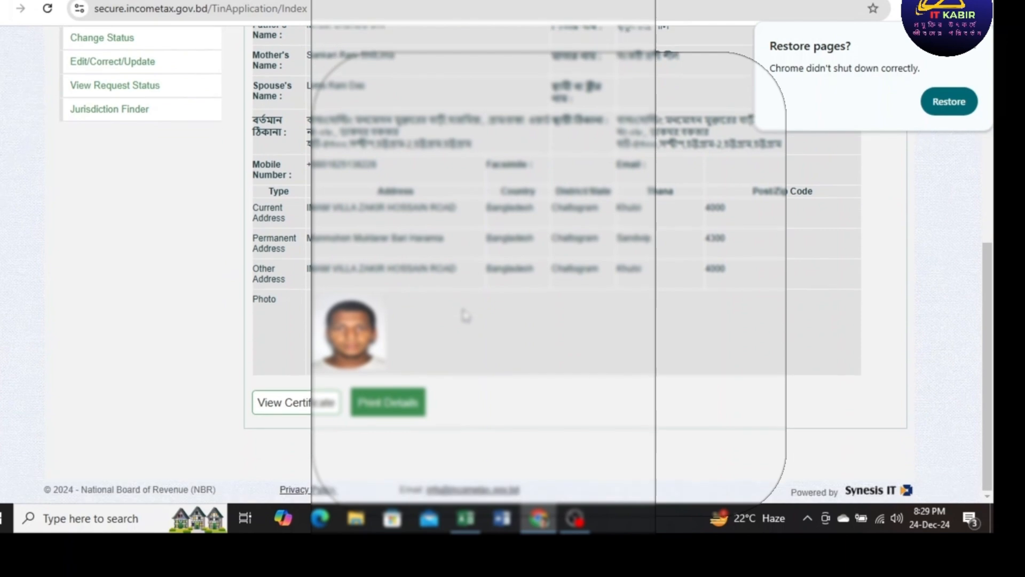
Step: View the TIN certificate for Taxes Circle-012, Chattogram, down to the QR code and notes
{"action": "left_click", "coordinate": [300, 407]}
{"action": "scroll", "coordinate": [543, 376], "scroll_direction": "down", "scroll_amount": 3}
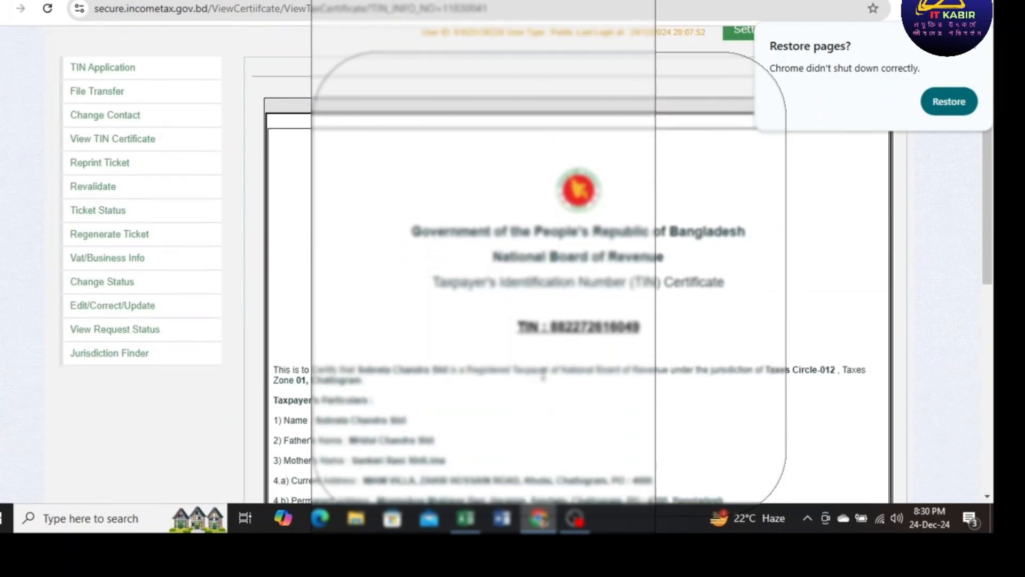
{"action": "scroll", "coordinate": [543, 376], "scroll_direction": "down", "scroll_amount": 2}
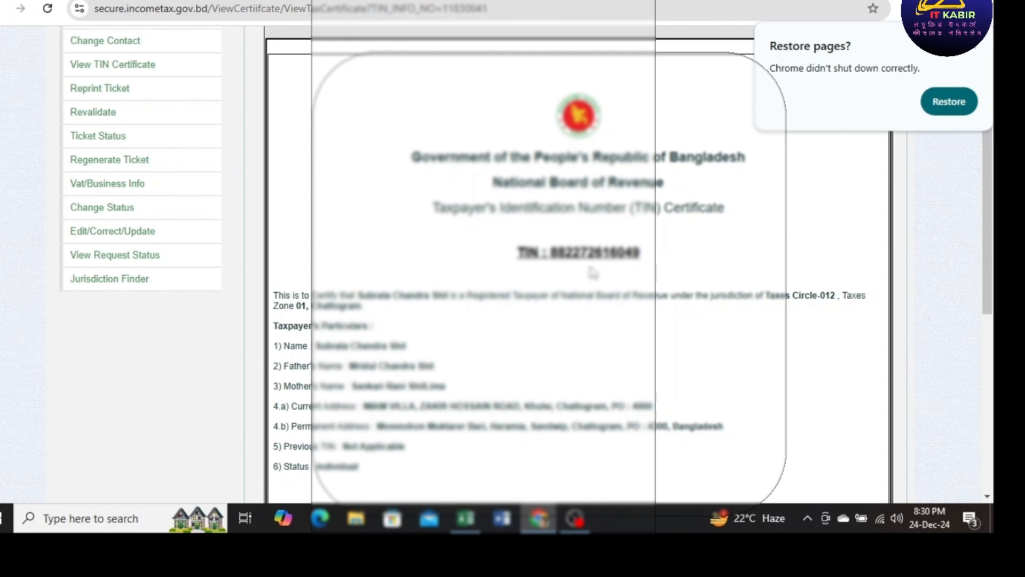
{"action": "scroll", "coordinate": [440, 316], "scroll_direction": "down", "scroll_amount": 9}
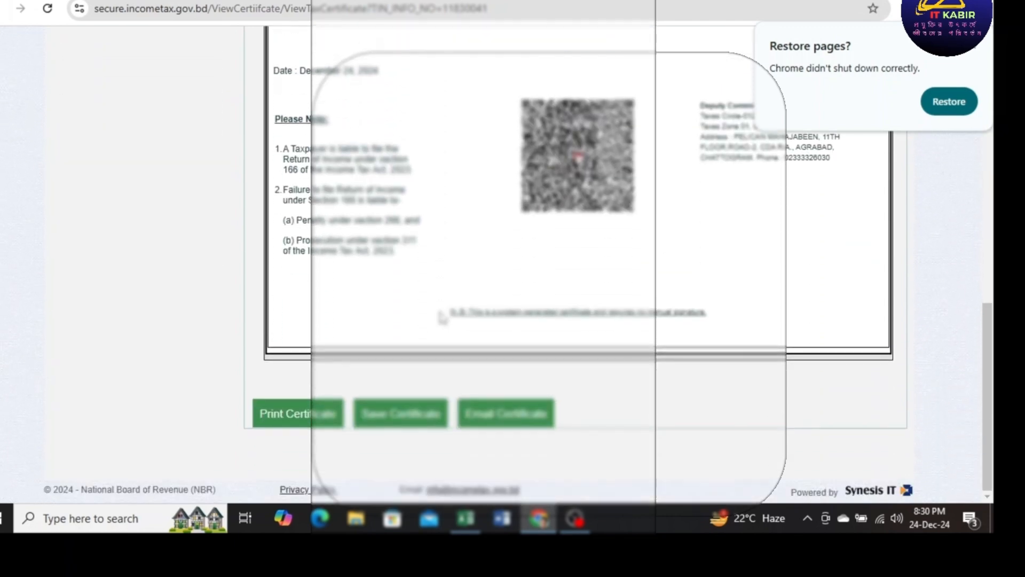
{"action": "scroll", "coordinate": [441, 316], "scroll_direction": "up", "scroll_amount": 7}
{"action": "scroll", "coordinate": [442, 316], "scroll_direction": "down", "scroll_amount": 5}
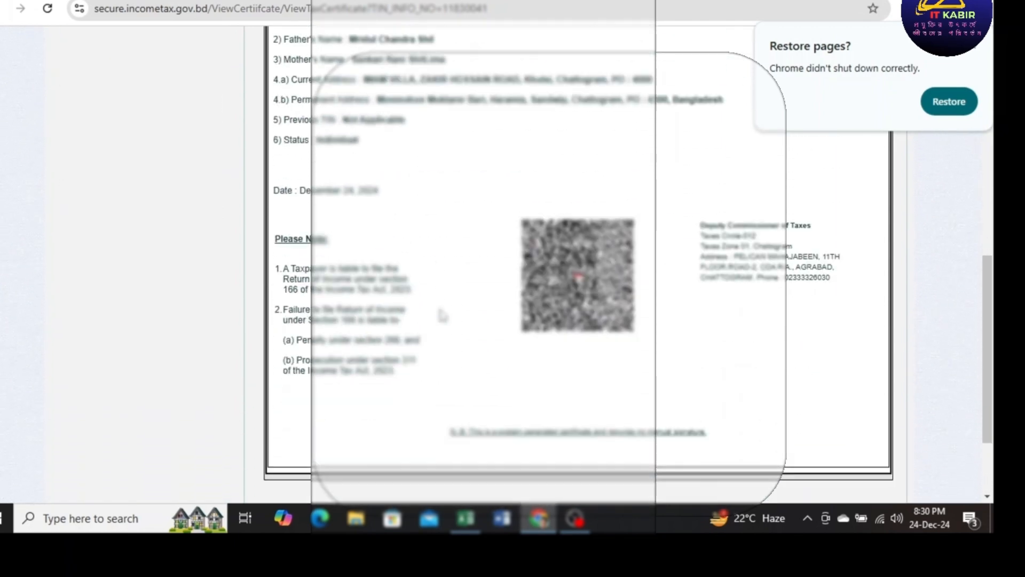
{"action": "scroll", "coordinate": [442, 315], "scroll_direction": "down", "scroll_amount": 3}
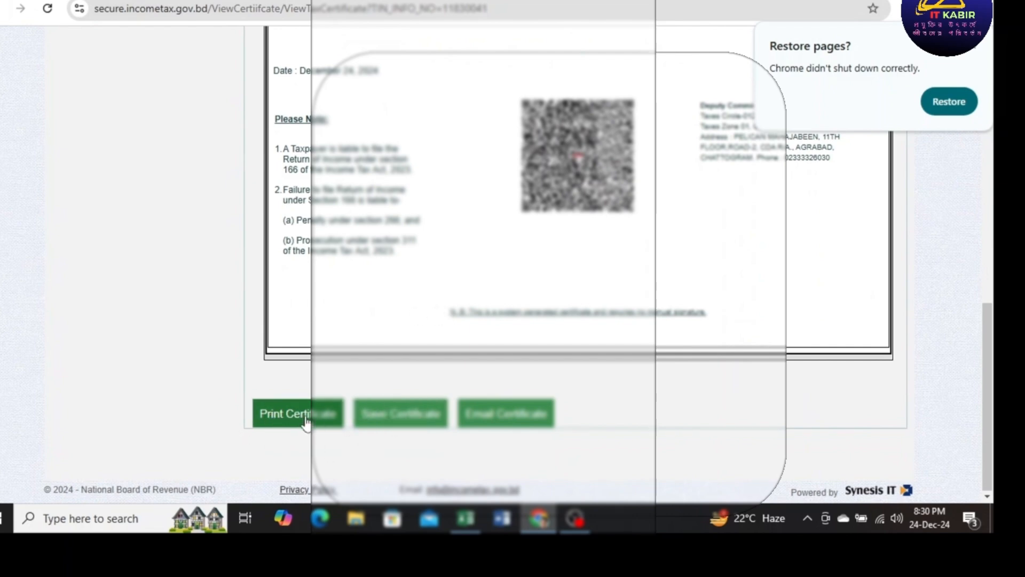
Step: Download the certificate as the nbr_tin_certificate PDF, dismissing the print prompt
{"action": "left_click", "coordinate": [410, 417]}
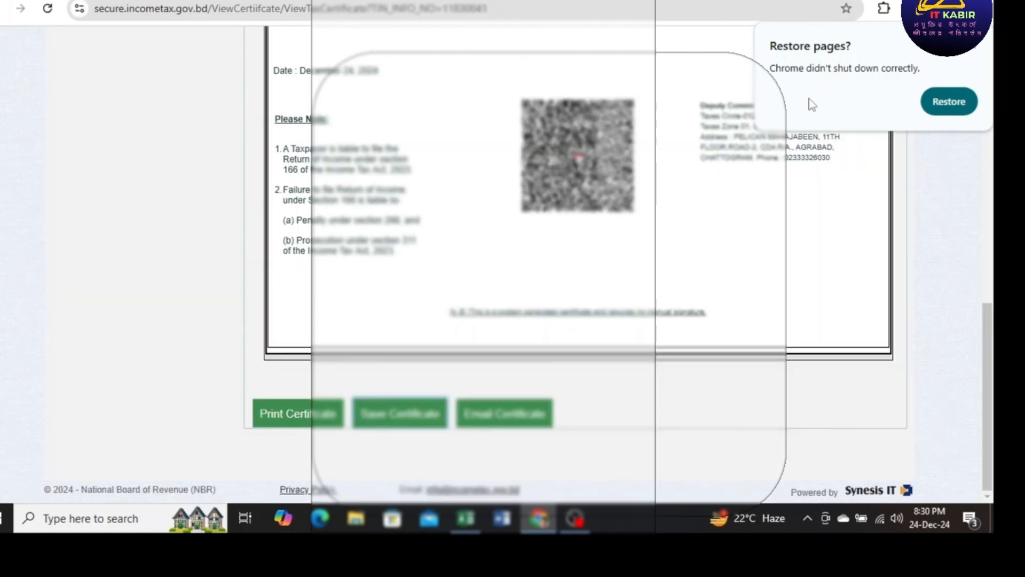
{"action": "left_click", "coordinate": [297, 417]}
{"action": "left_click", "coordinate": [173, 121]}
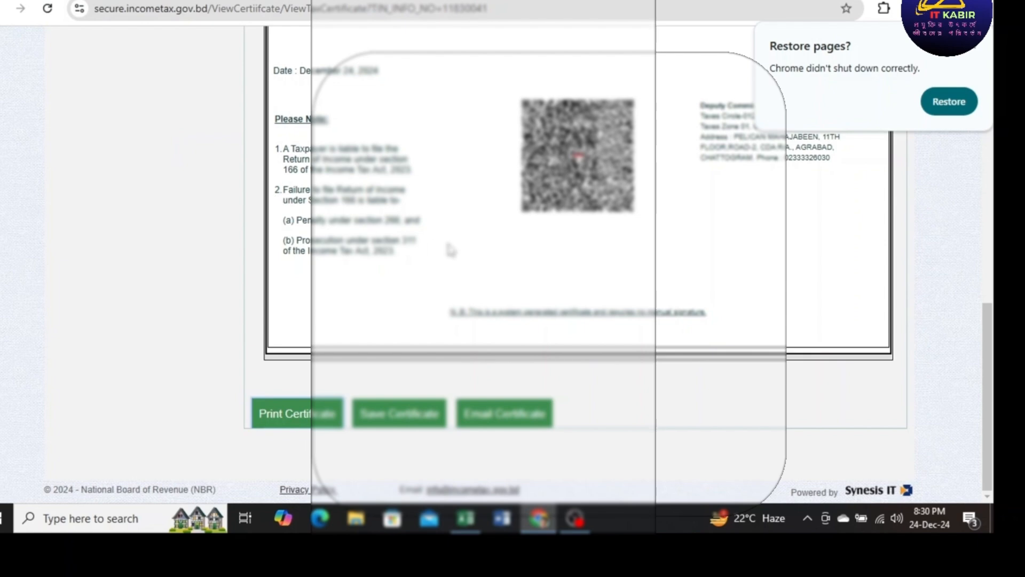
{"action": "scroll", "coordinate": [423, 268], "scroll_direction": "up", "scroll_amount": 5}
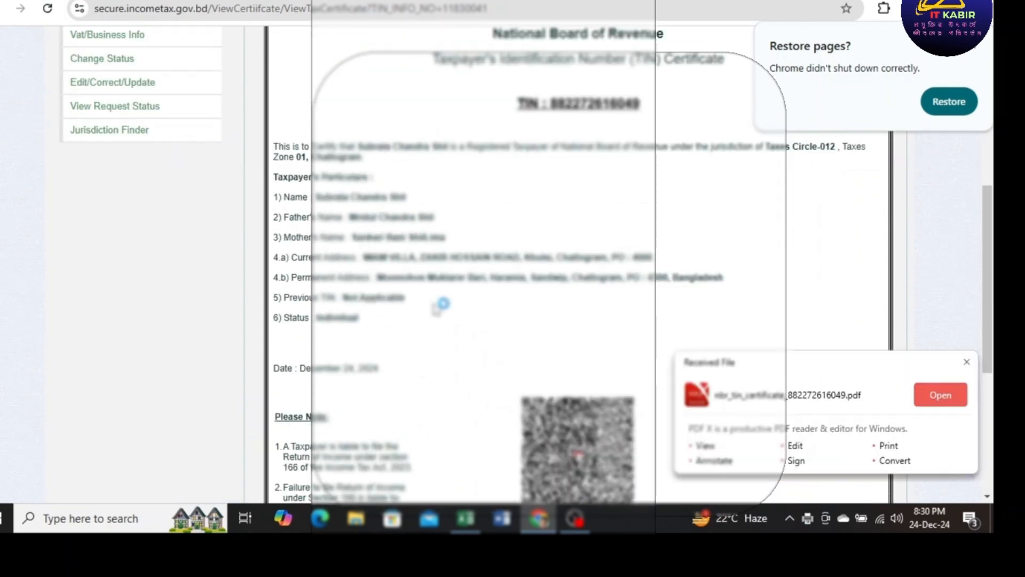